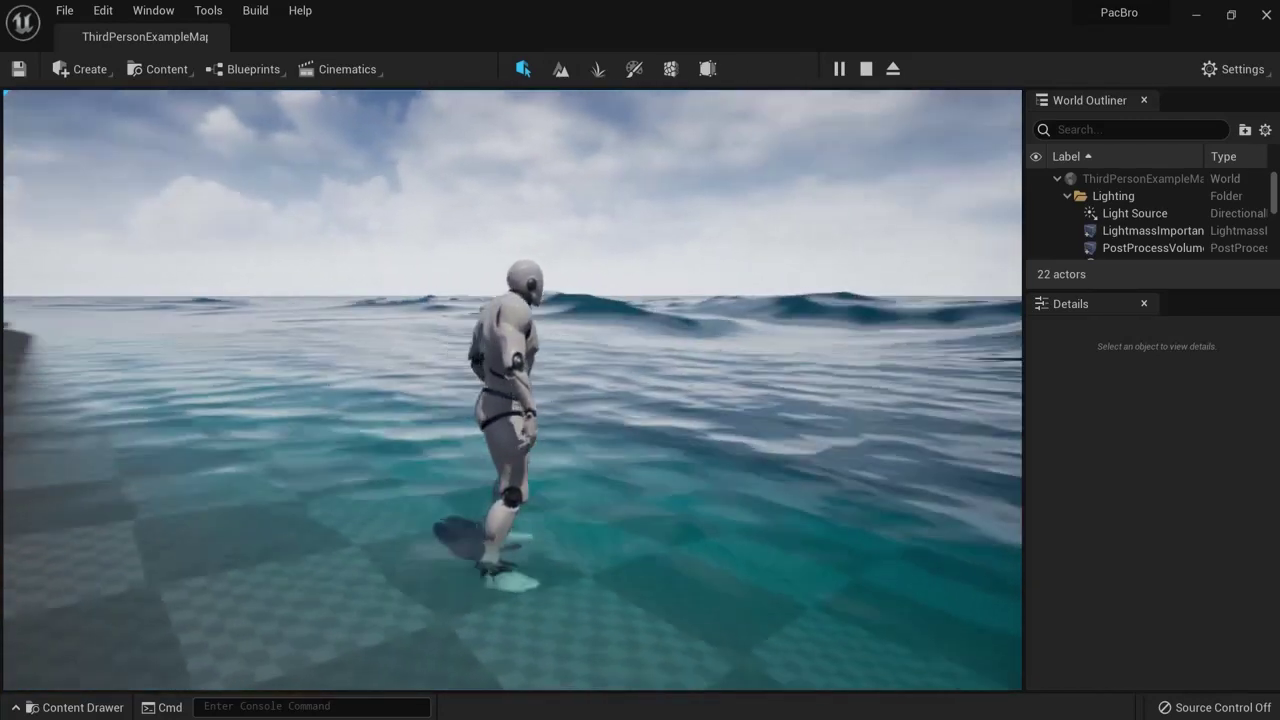
Stop the running preview and create a new landscape with its Z location set to 0
{"action": "key", "text": "Escape"}
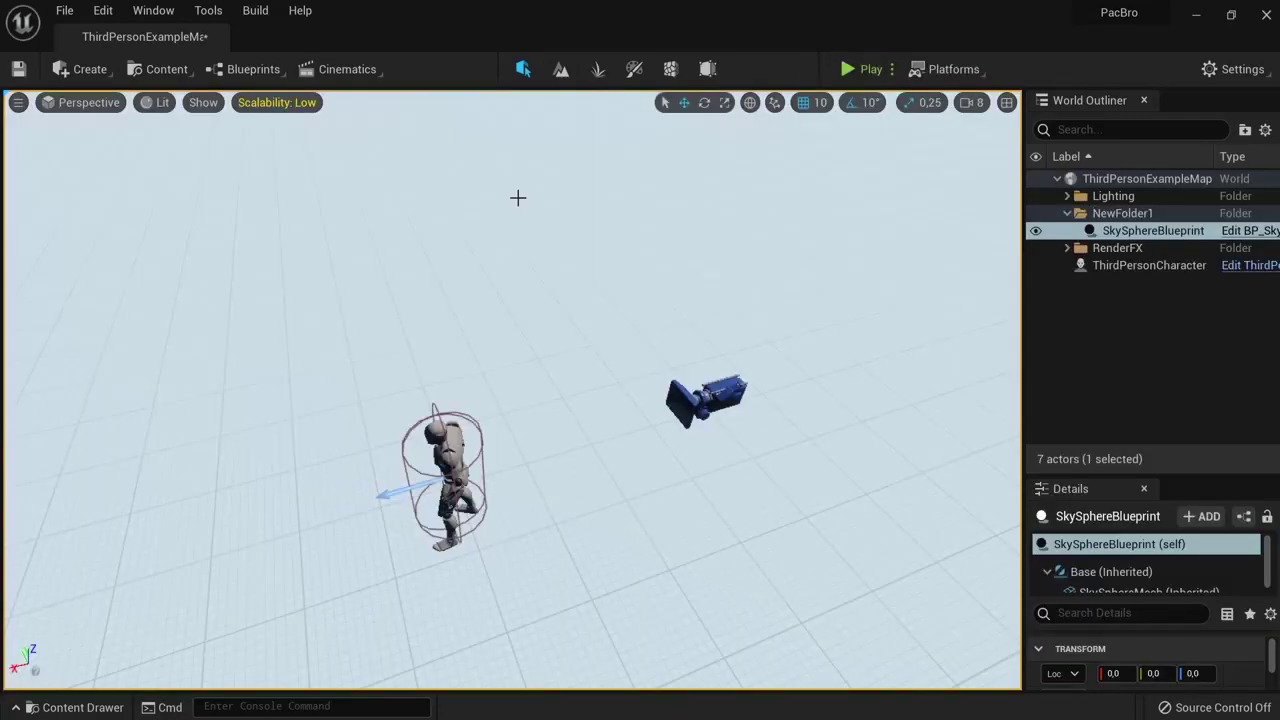
{"action": "left_click", "coordinate": [563, 70]}
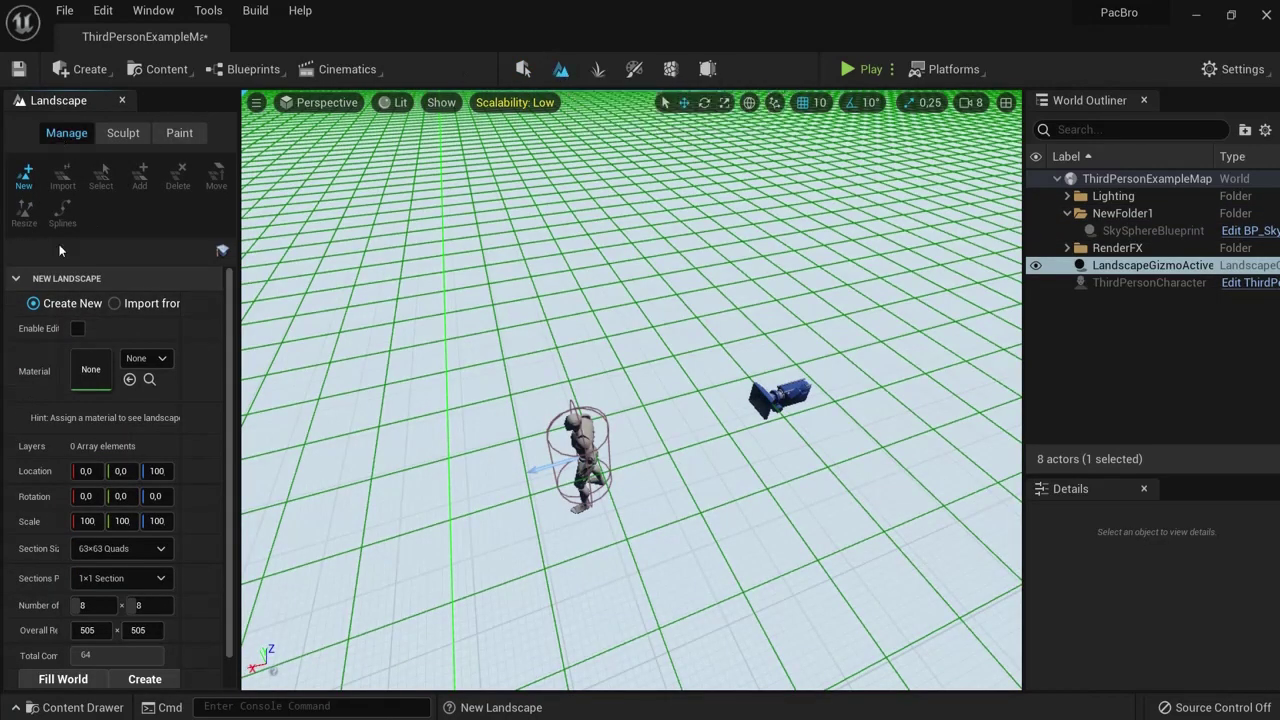
{"action": "scroll", "coordinate": [100, 414], "scroll_direction": "down", "scroll_amount": 1}
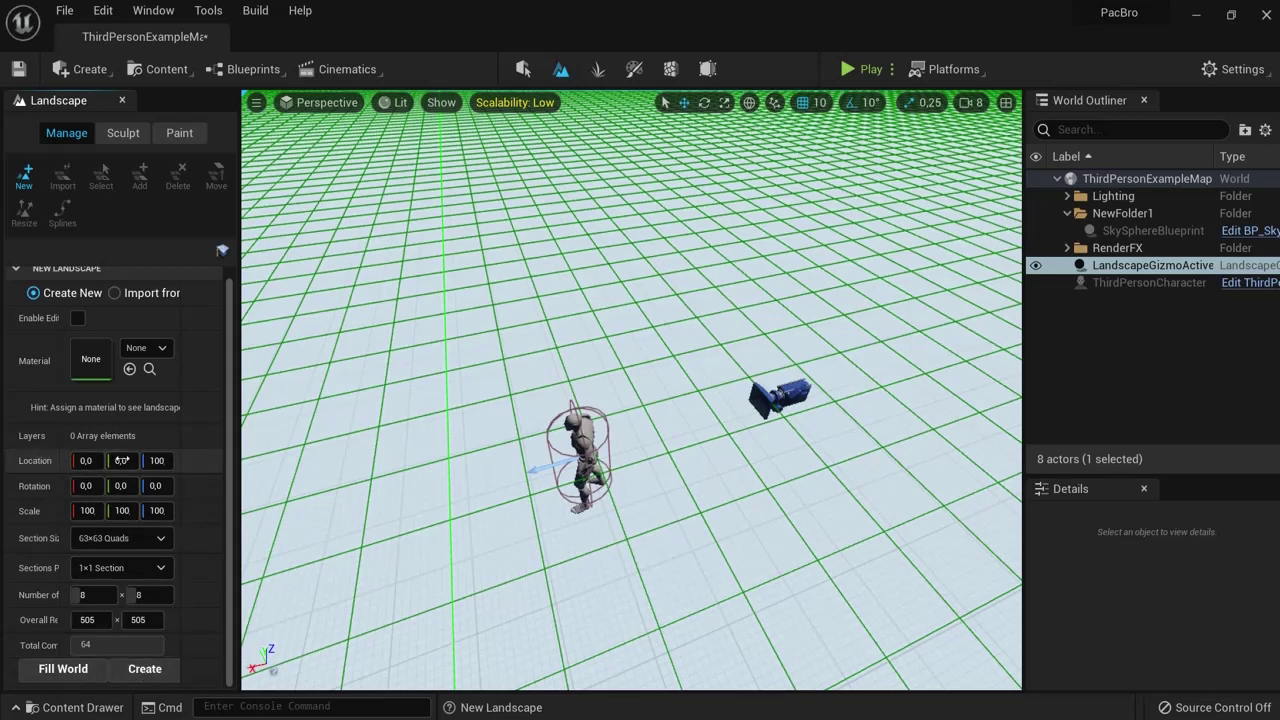
{"action": "left_click", "coordinate": [158, 460]}
{"action": "type", "text": "0"}
{"action": "key", "text": "Return"}
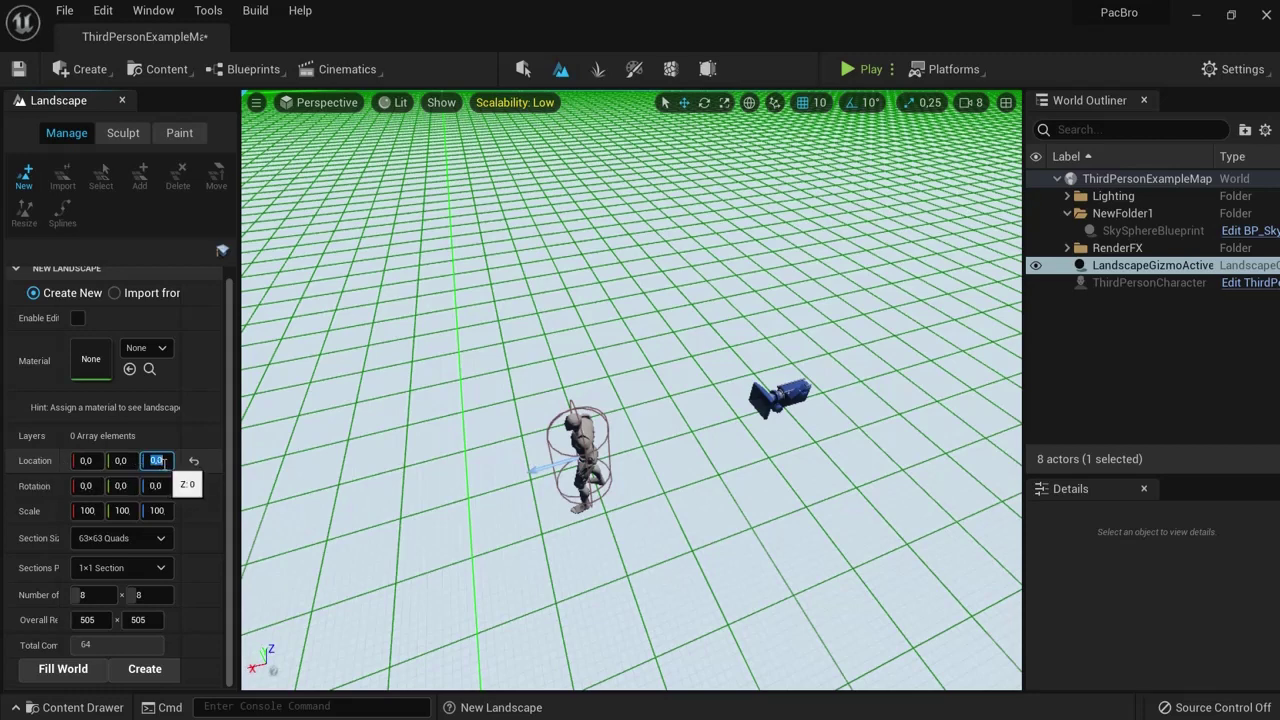
{"action": "left_click", "coordinate": [144, 670]}
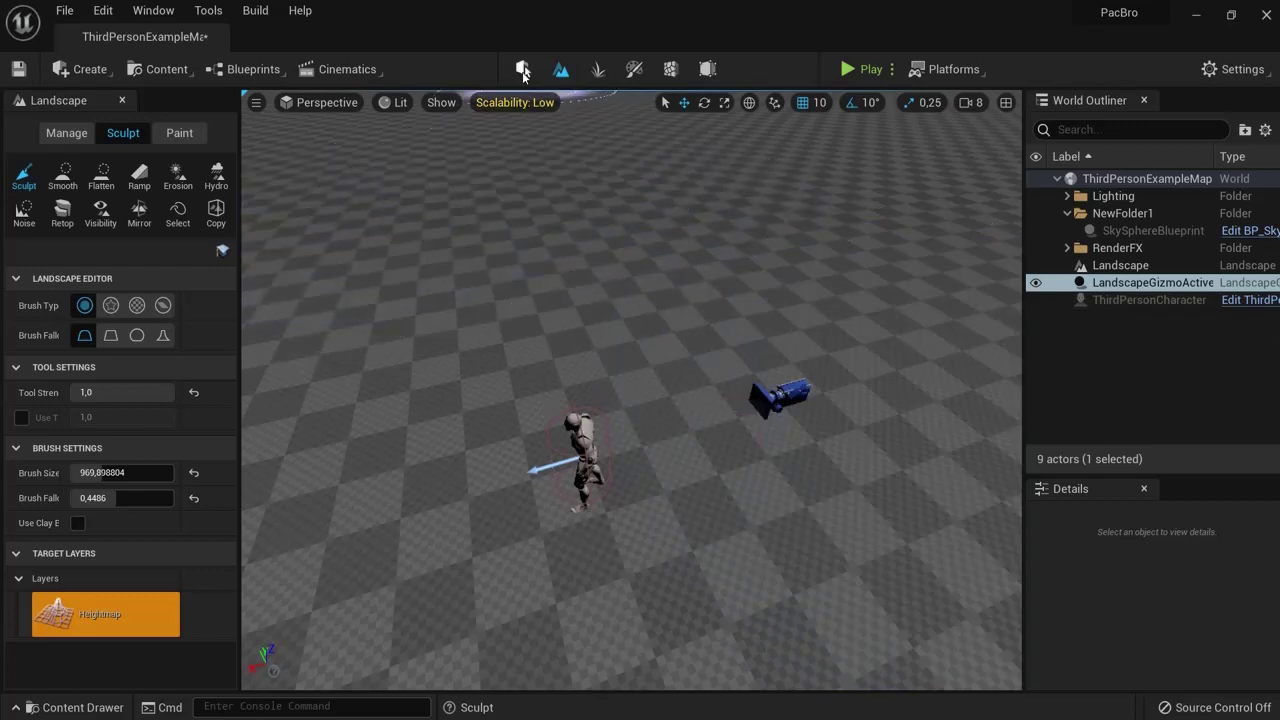
Return to selection mode and enable edit layers on the new landscape, accepting the loss of undo history
{"action": "left_click", "coordinate": [522, 70]}
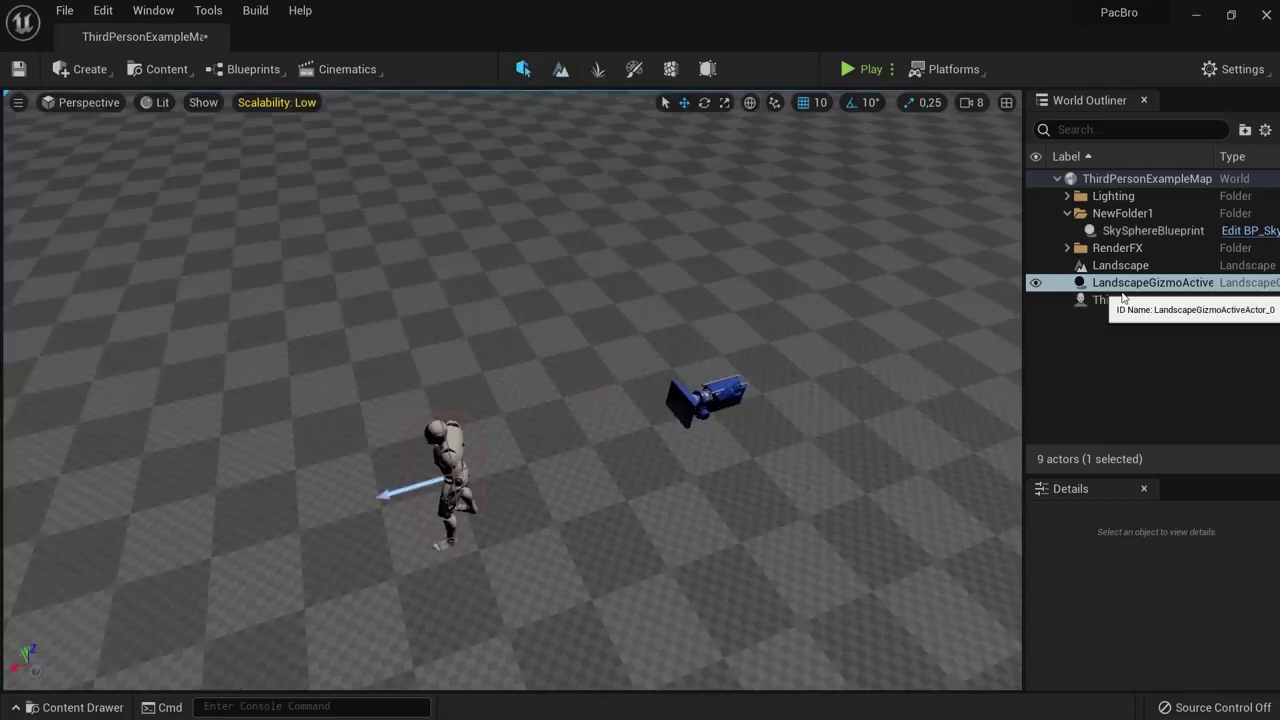
{"action": "left_click", "coordinate": [857, 303]}
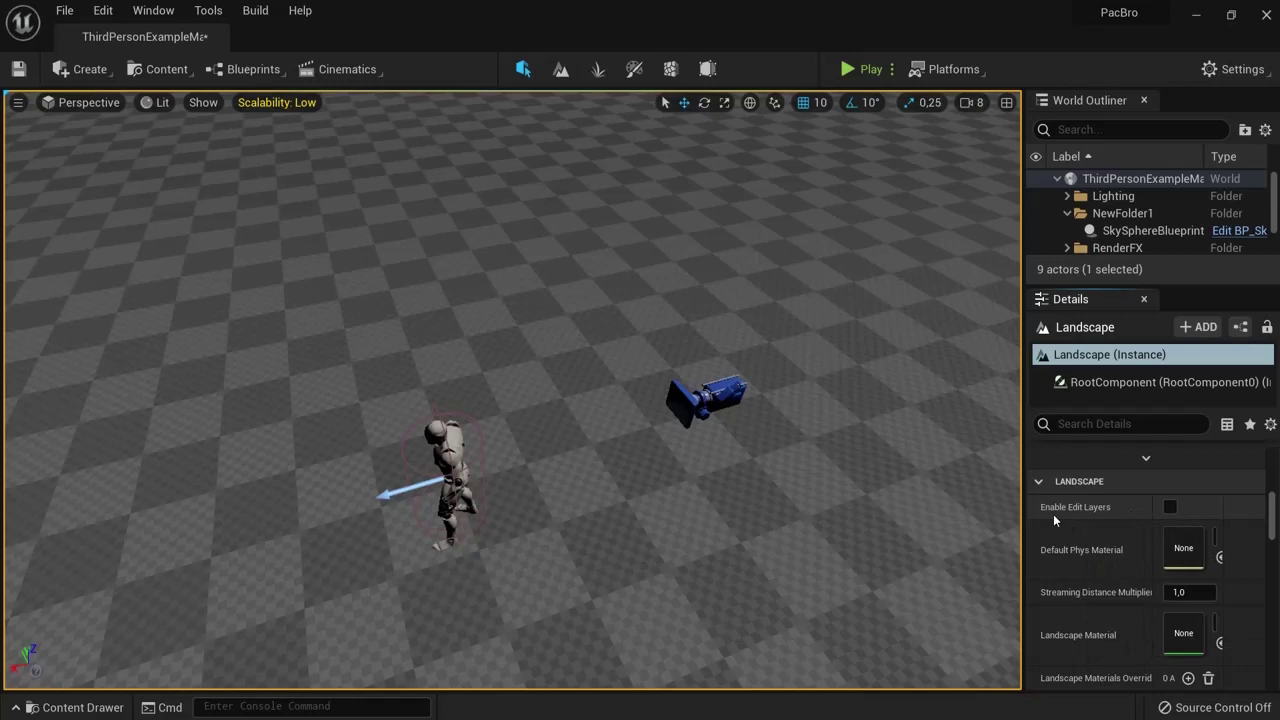
{"action": "left_click", "coordinate": [1170, 508]}
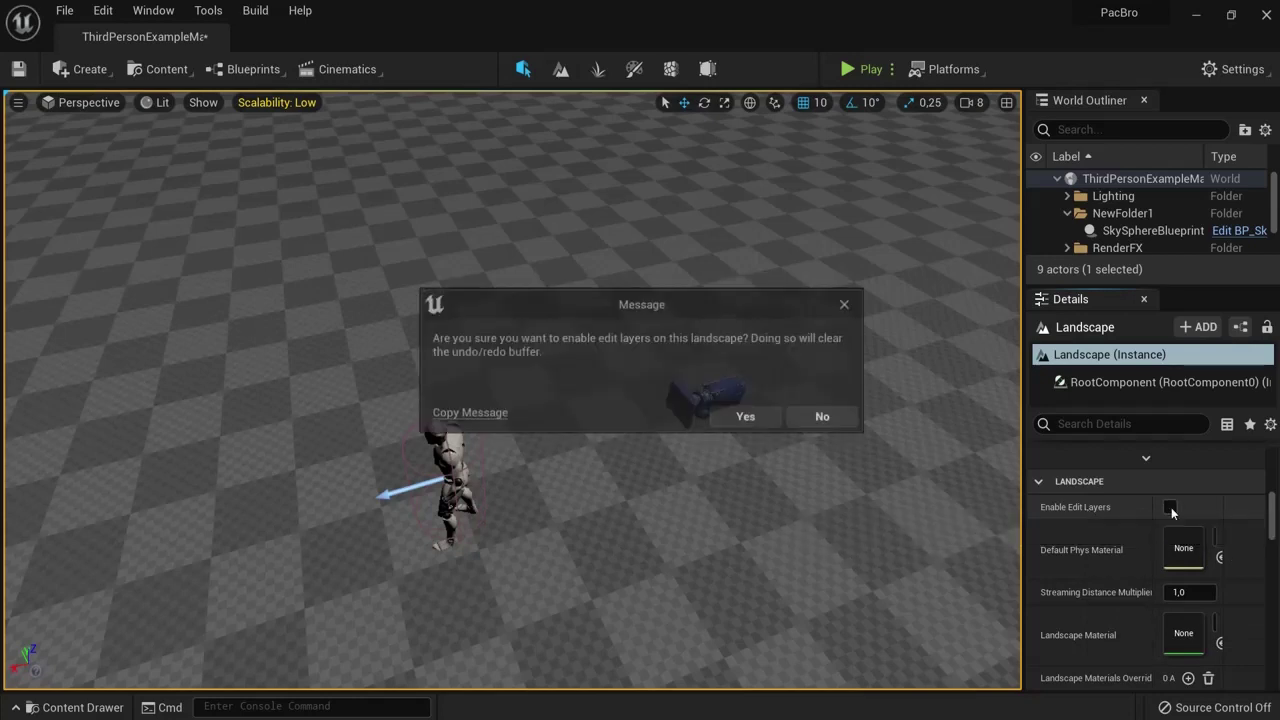
{"action": "left_click", "coordinate": [747, 418]}
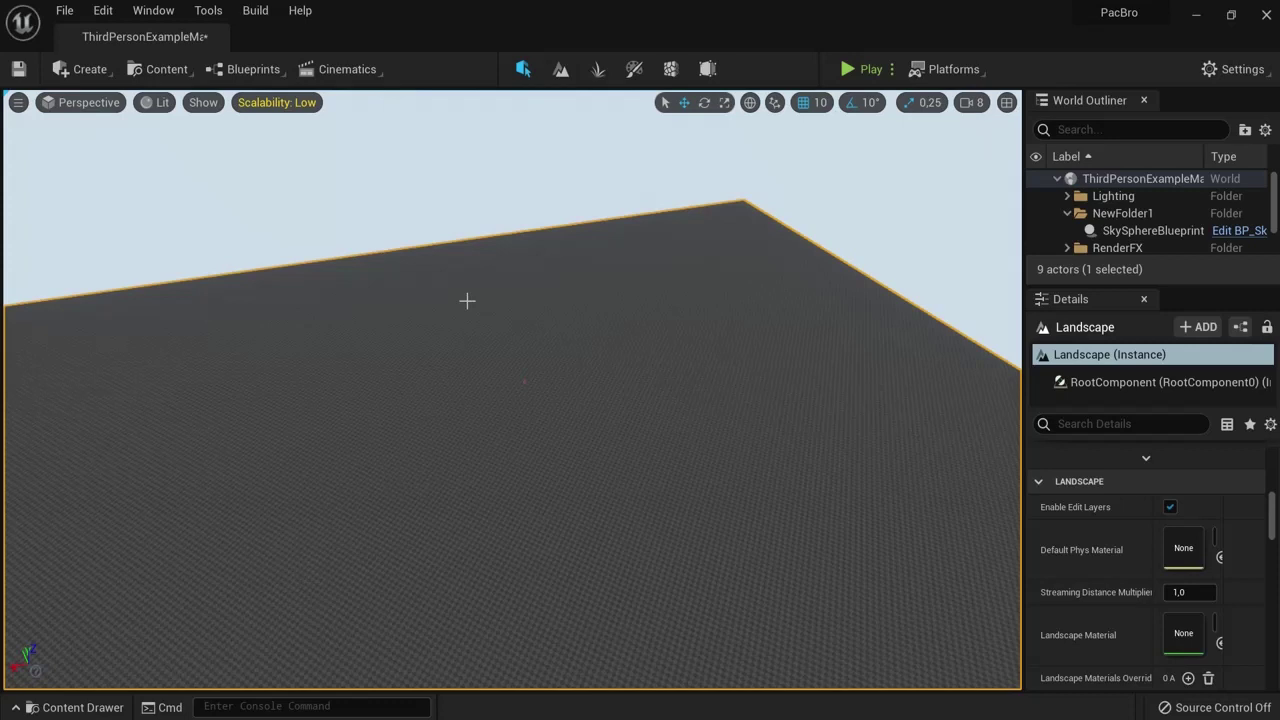
Search the project's plugins for "water" to check whether the Water plugin is enabled
{"action": "left_click", "coordinate": [104, 12]}
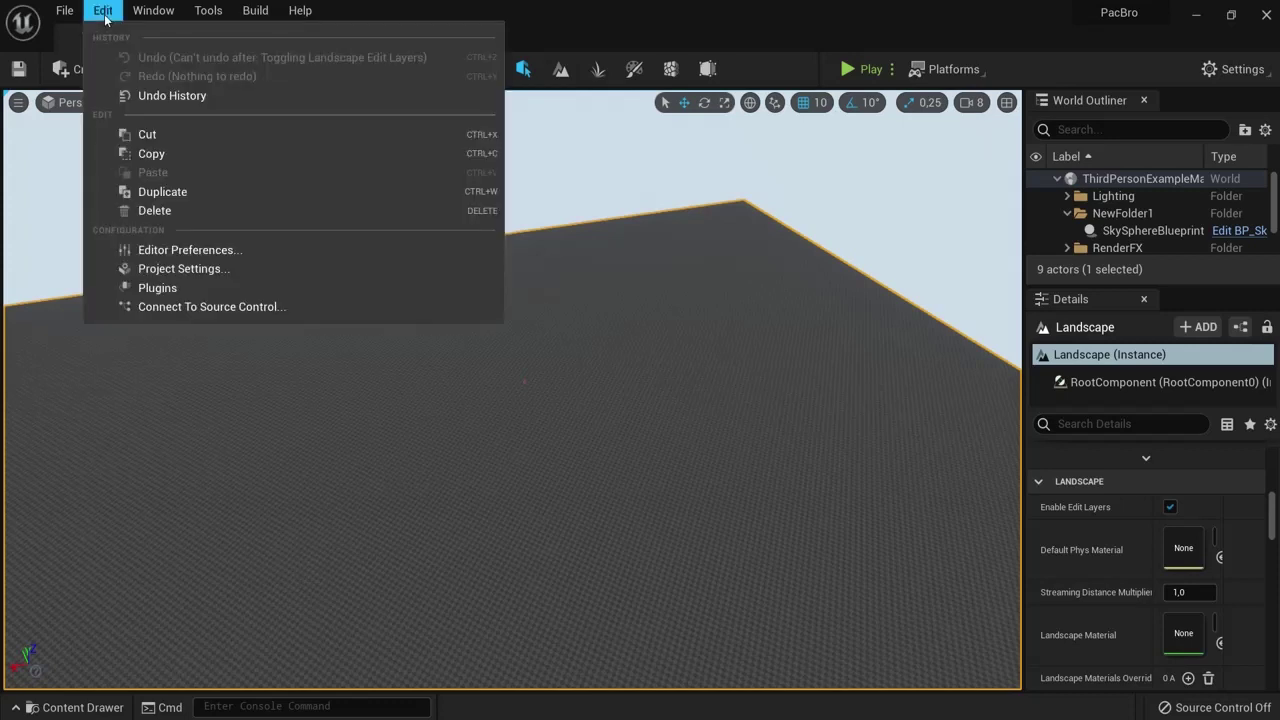
{"action": "left_click", "coordinate": [166, 287]}
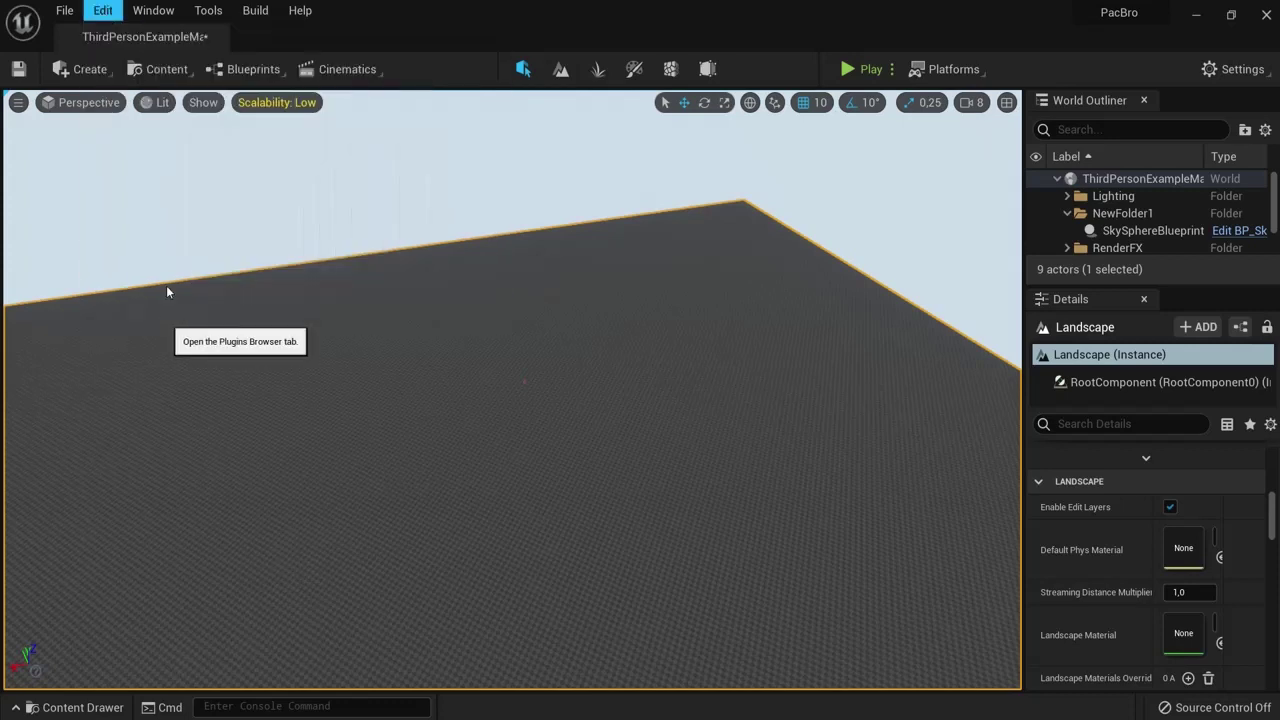
{"action": "type", "text": "water"}
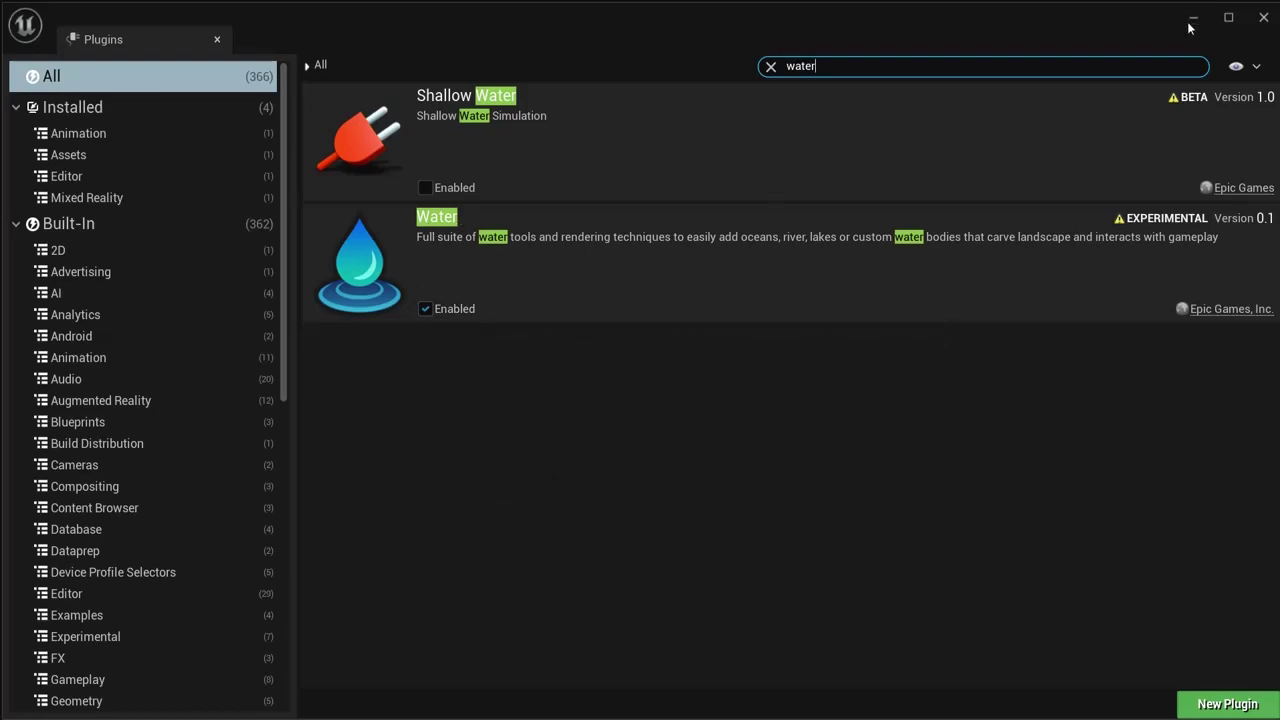
{"action": "left_click", "coordinate": [1262, 18]}
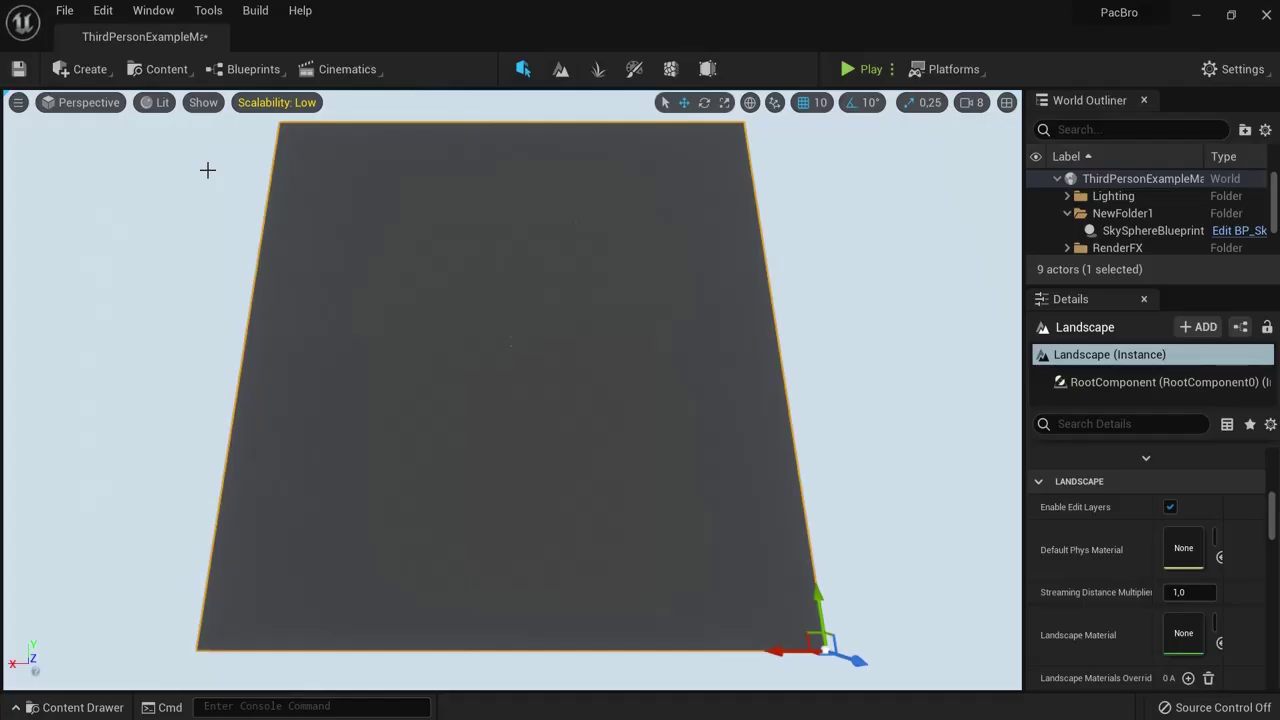
Find the water actor classes and place a Water Body Ocean at the centre of the landscape
{"action": "left_click", "coordinate": [168, 76]}
{"action": "left_click", "coordinate": [92, 72]}
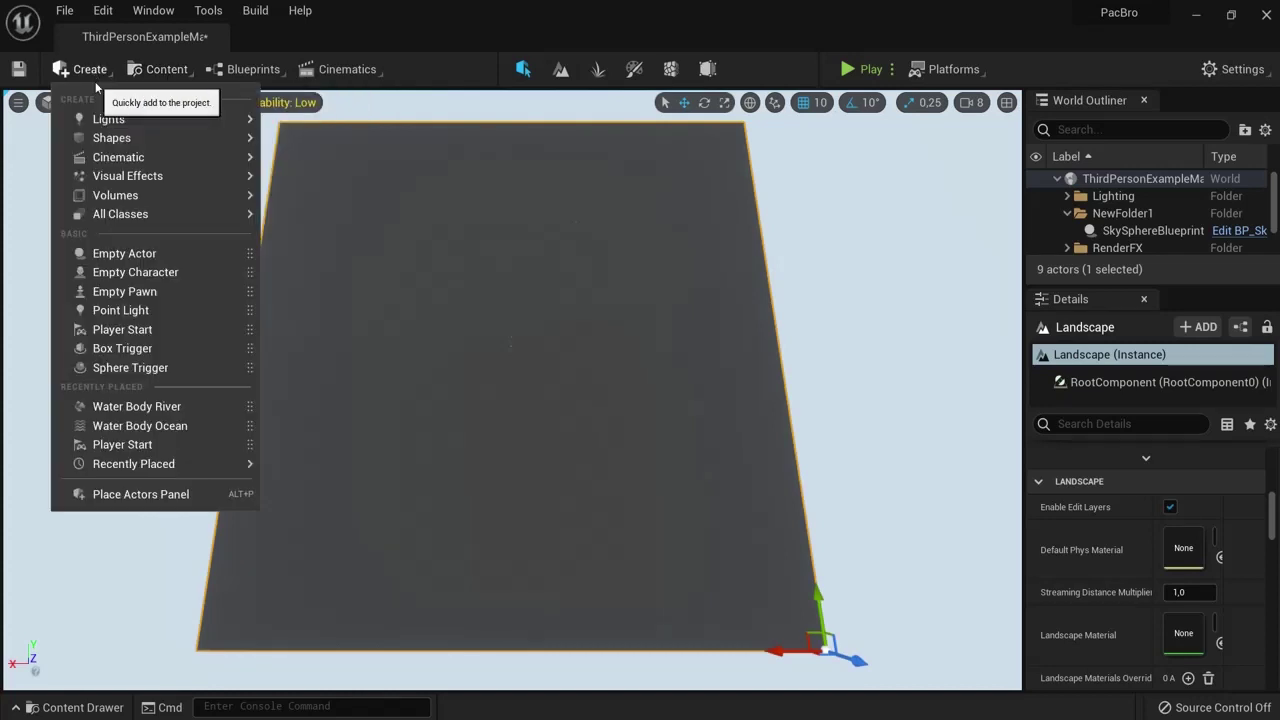
{"action": "mouse_move", "coordinate": [183, 214]}
{"action": "type", "text": "w"}
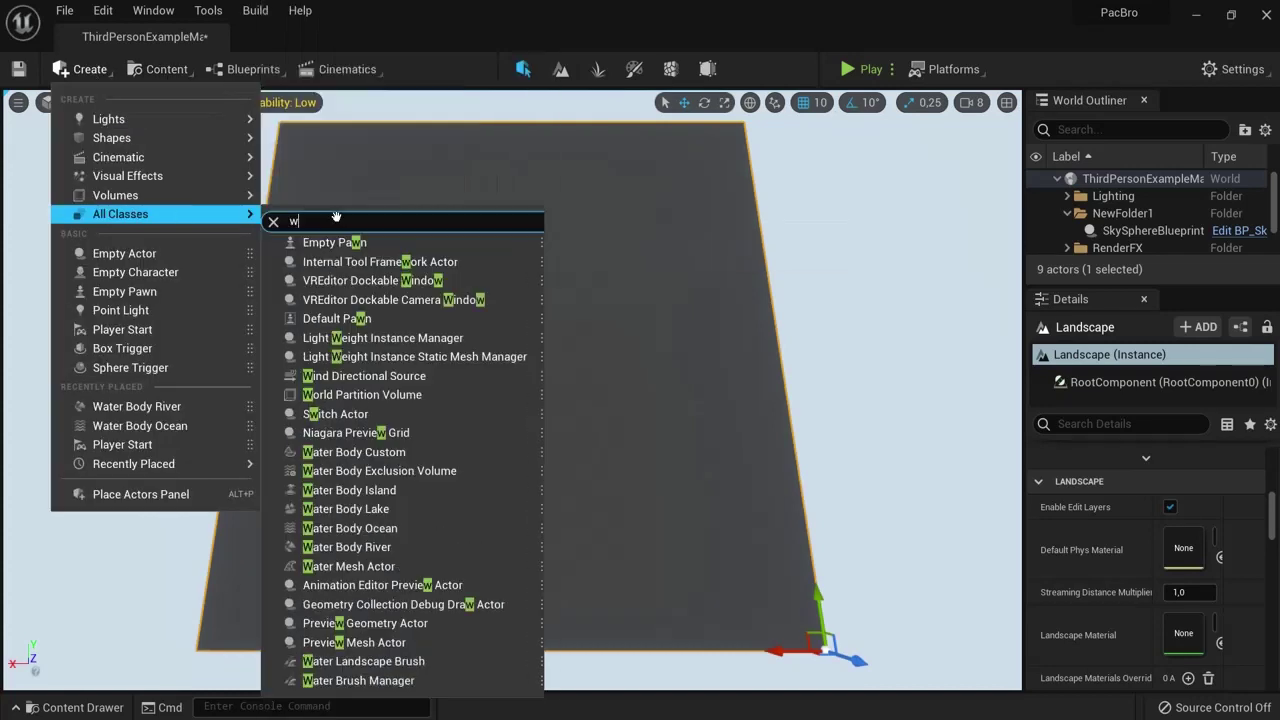
{"action": "type", "text": "ate"}
{"action": "key", "text": "Down"}
{"action": "key", "text": "Down"}
{"action": "key", "text": "Down"}
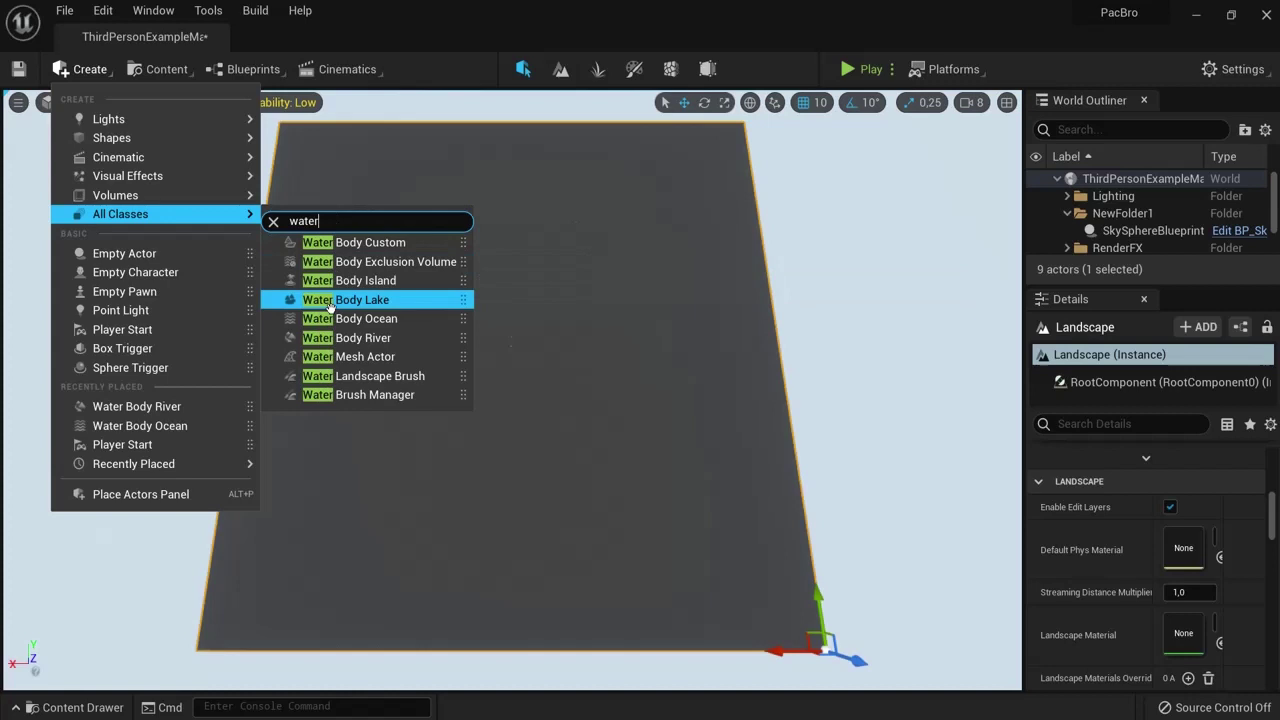
{"action": "key", "text": "Down"}
{"action": "key", "text": "Down"}
{"action": "key", "text": "Down"}
{"action": "key", "text": "Down"}
{"action": "key", "text": "Down"}
{"action": "key", "text": "Up"}
{"action": "key", "text": "Up"}
{"action": "key", "text": "Up"}
{"action": "key", "text": "Up"}
{"action": "key", "text": "Up"}
{"action": "key", "text": "Up"}
{"action": "key", "text": "Up"}
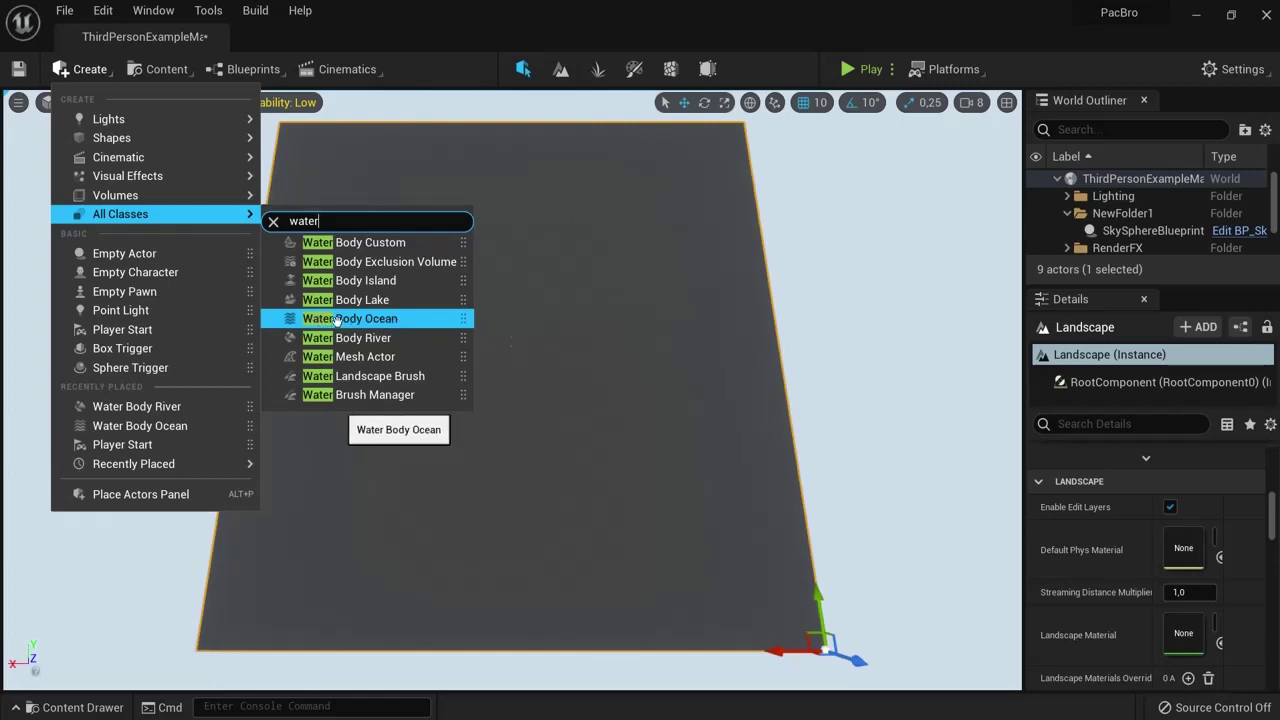
{"action": "left_click_drag", "start_coordinate": [325, 322], "coordinate": [510, 344]}
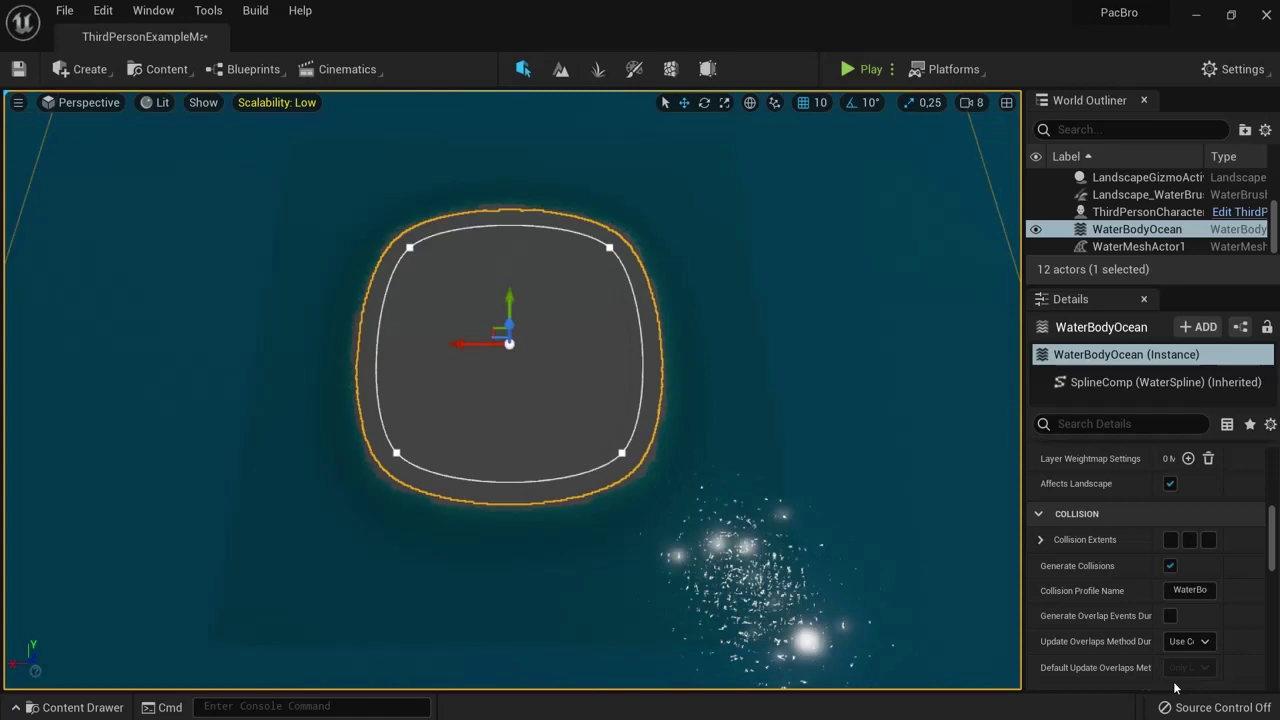
Play the level, walk the character around the shore to preview the ocean, and stop the session
{"action": "right_click_drag", "start_coordinate": [849, 528], "coordinate": [406, 571]}
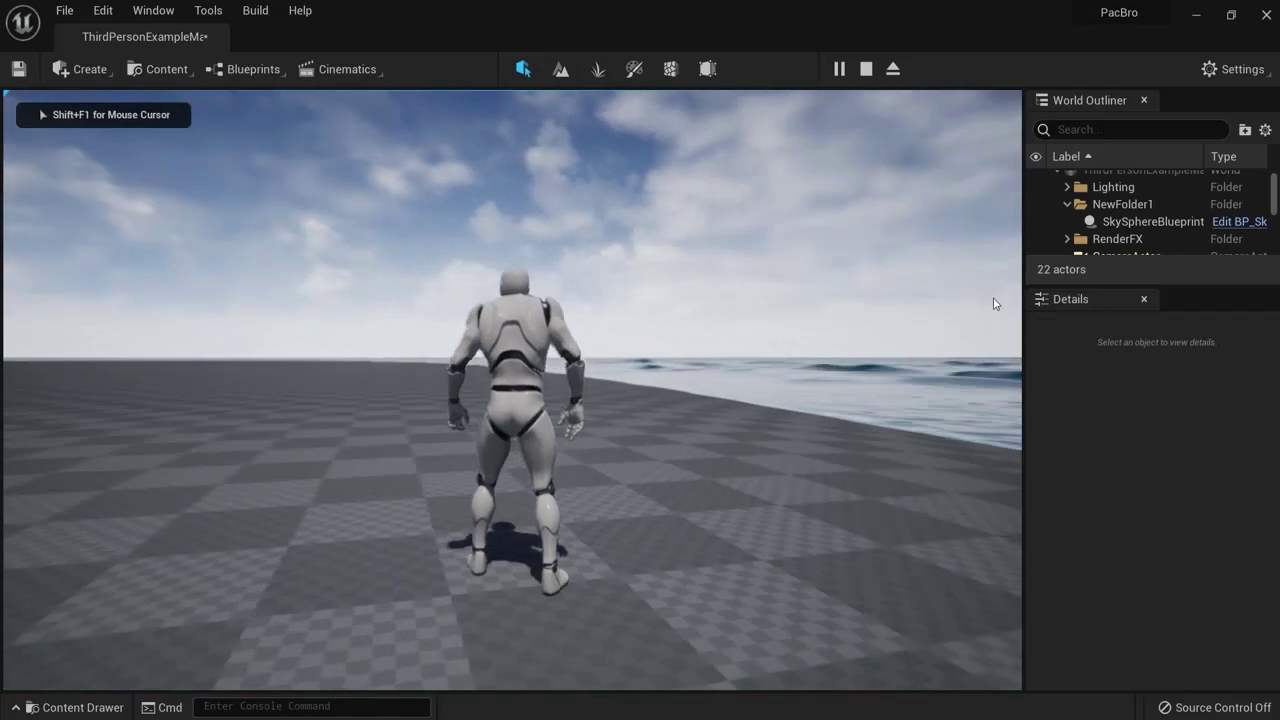
{"action": "key", "text": "a"}
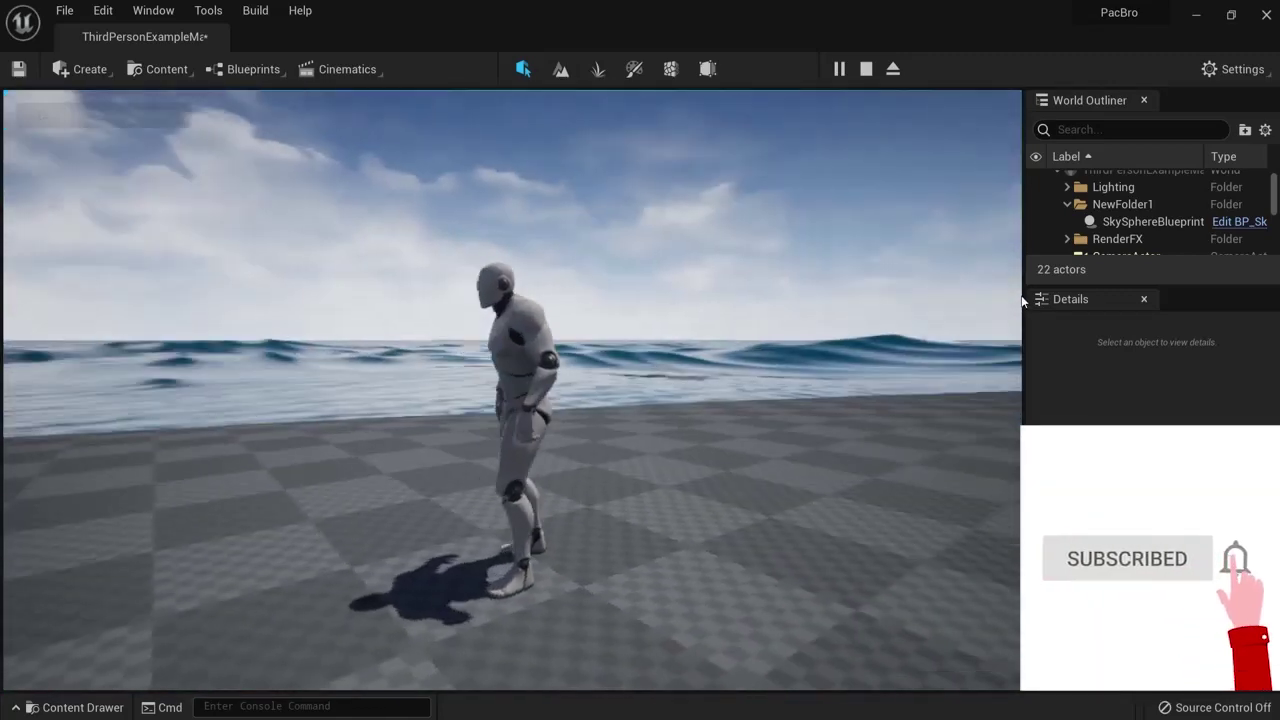
{"action": "key", "text": "s"}
{"action": "key", "text": "w"}
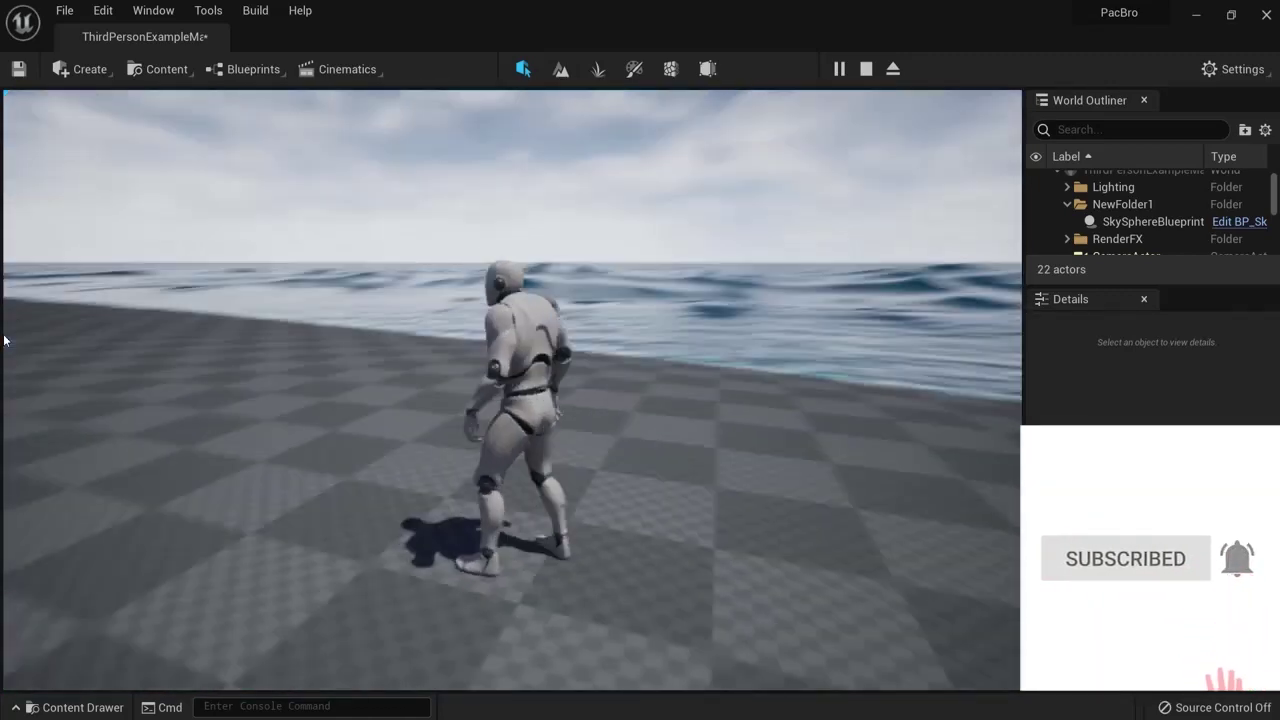
{"action": "key", "text": "Escape"}
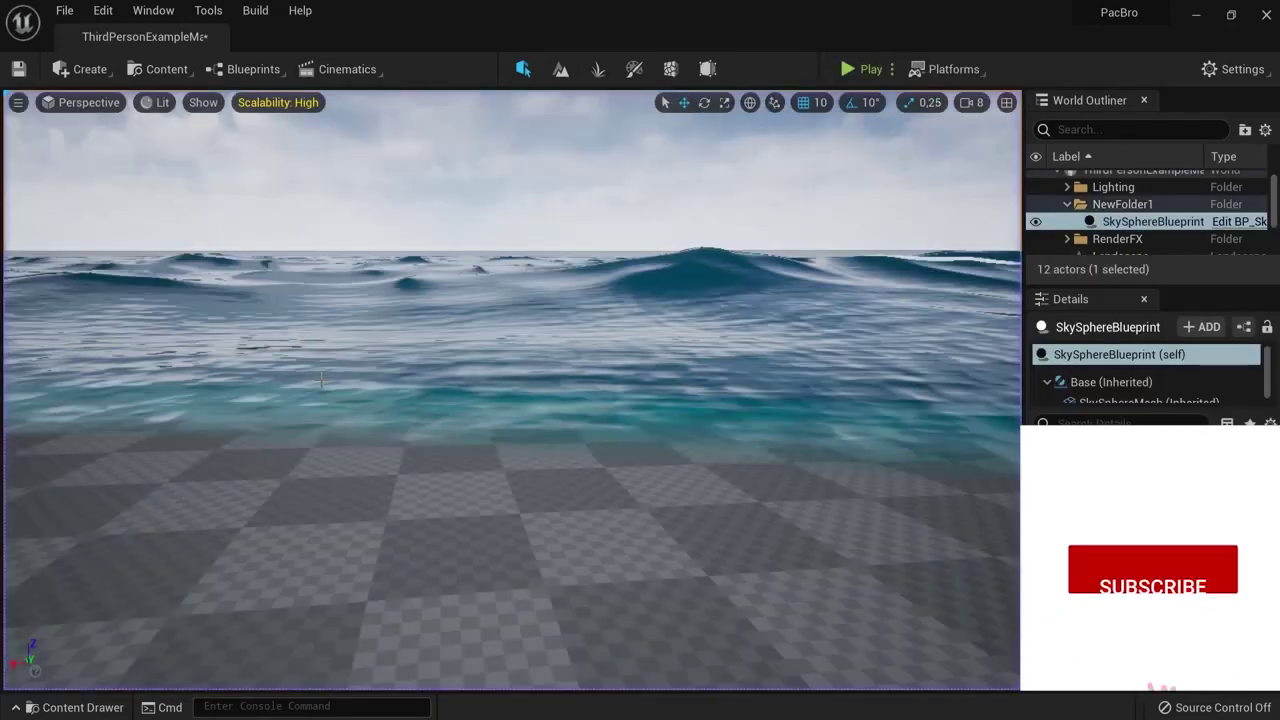
Open the water material of the ocean body, examine its fluid simulation and foam parameters, and close it
{"action": "left_click", "coordinate": [651, 348]}
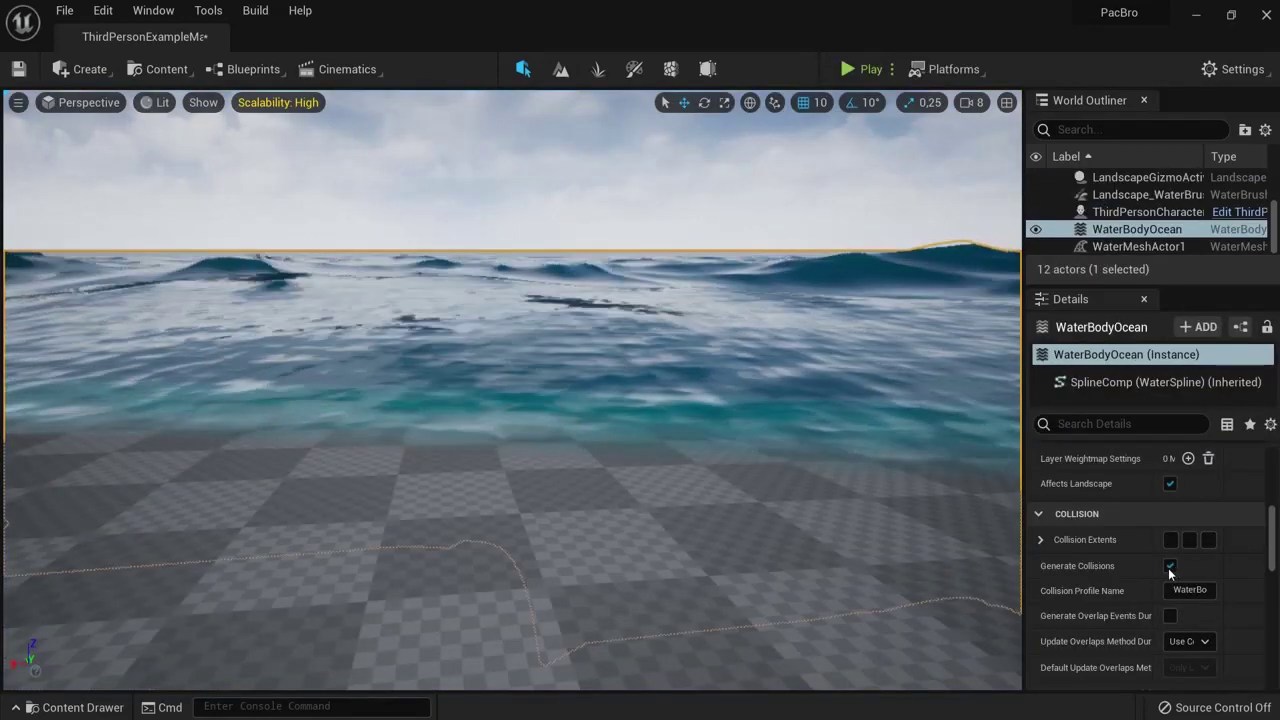
{"action": "scroll", "coordinate": [1177, 590], "scroll_direction": "down", "scroll_amount": 4}
{"action": "scroll", "coordinate": [1168, 631], "scroll_direction": "down", "scroll_amount": 2}
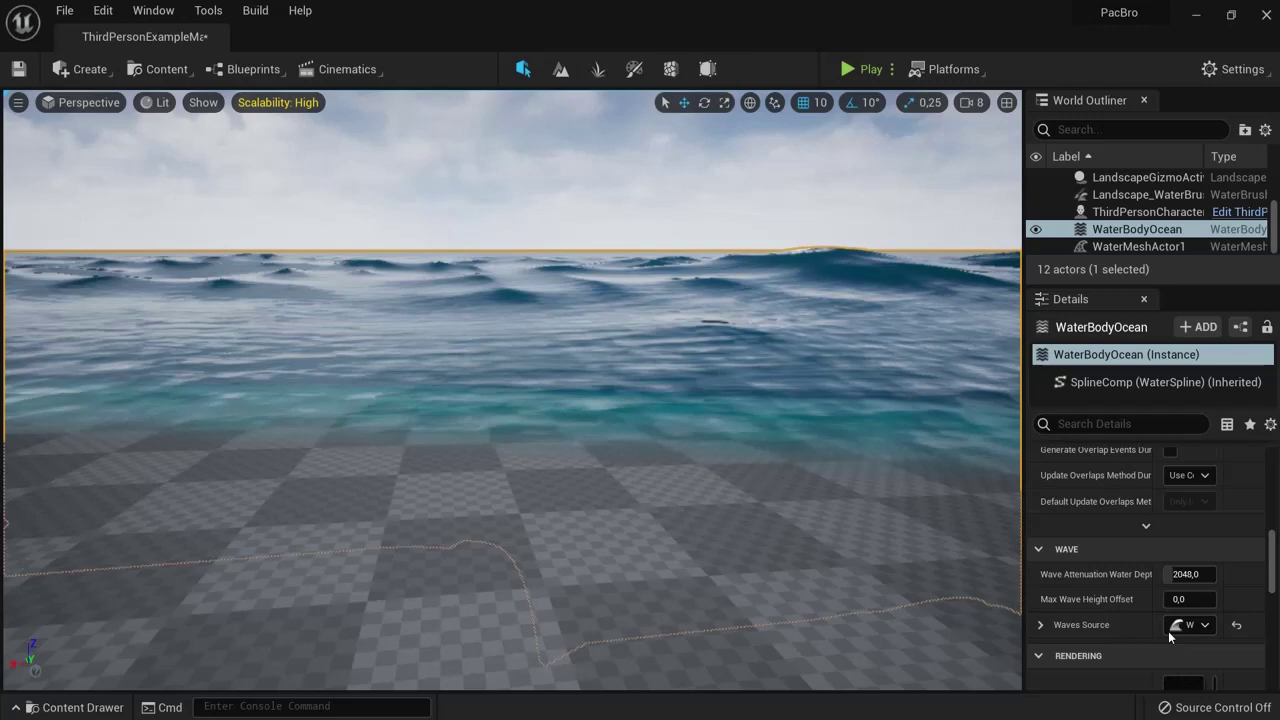
{"action": "scroll", "coordinate": [1183, 586], "scroll_direction": "down", "scroll_amount": 2}
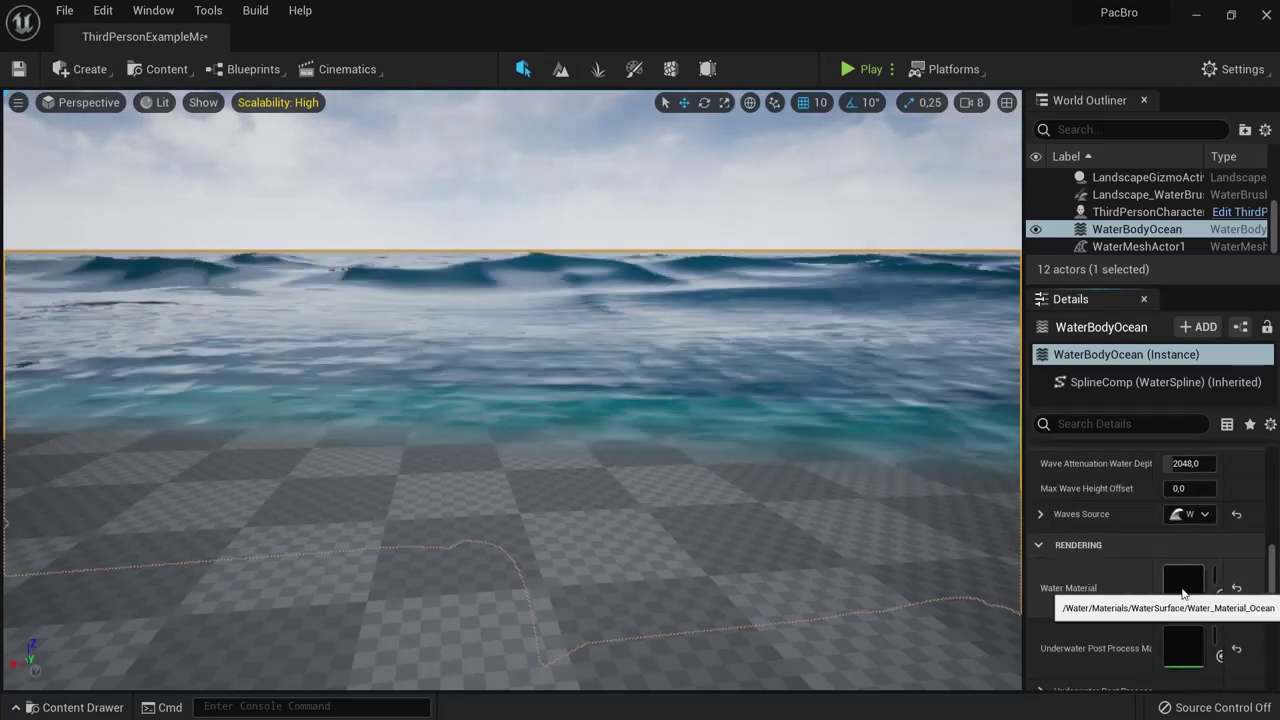
{"action": "double_click", "coordinate": [1183, 594]}
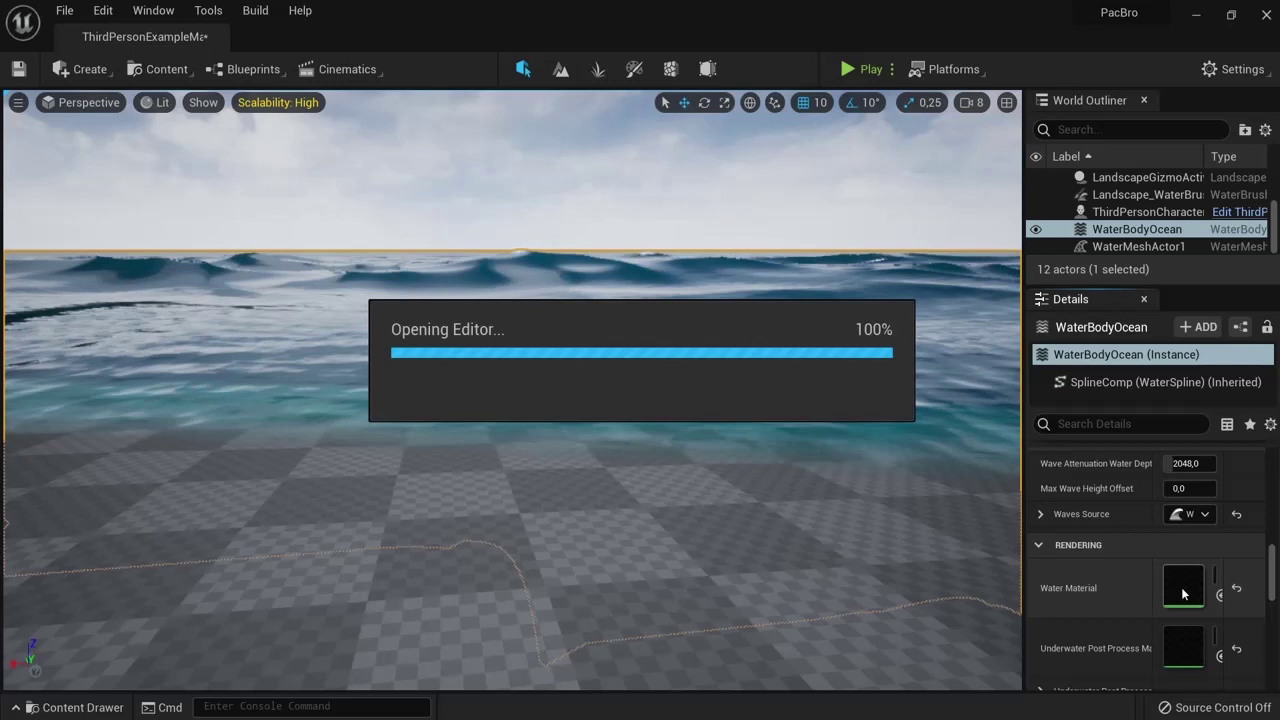
{"action": "scroll", "coordinate": [1272, 344], "scroll_direction": "down", "scroll_amount": 5}
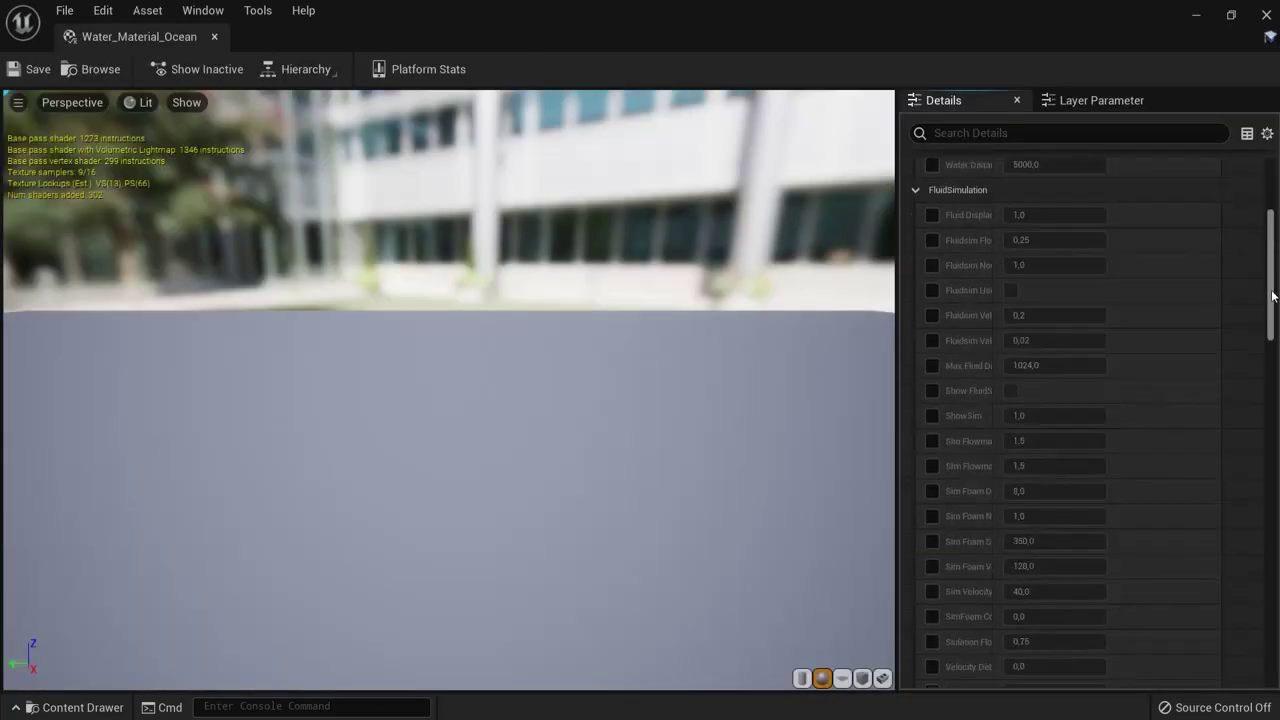
{"action": "scroll", "coordinate": [1272, 344], "scroll_direction": "down", "scroll_amount": 10}
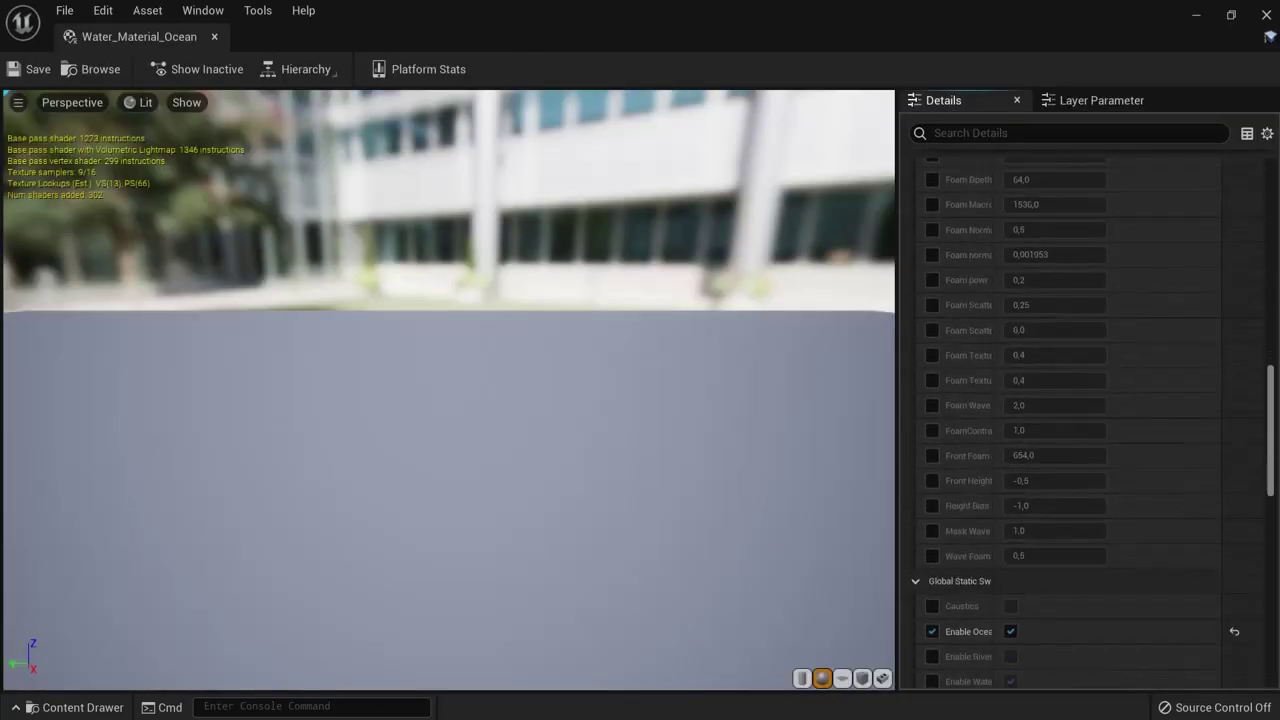
{"action": "scroll", "coordinate": [1030, 250], "scroll_direction": "up", "scroll_amount": 3}
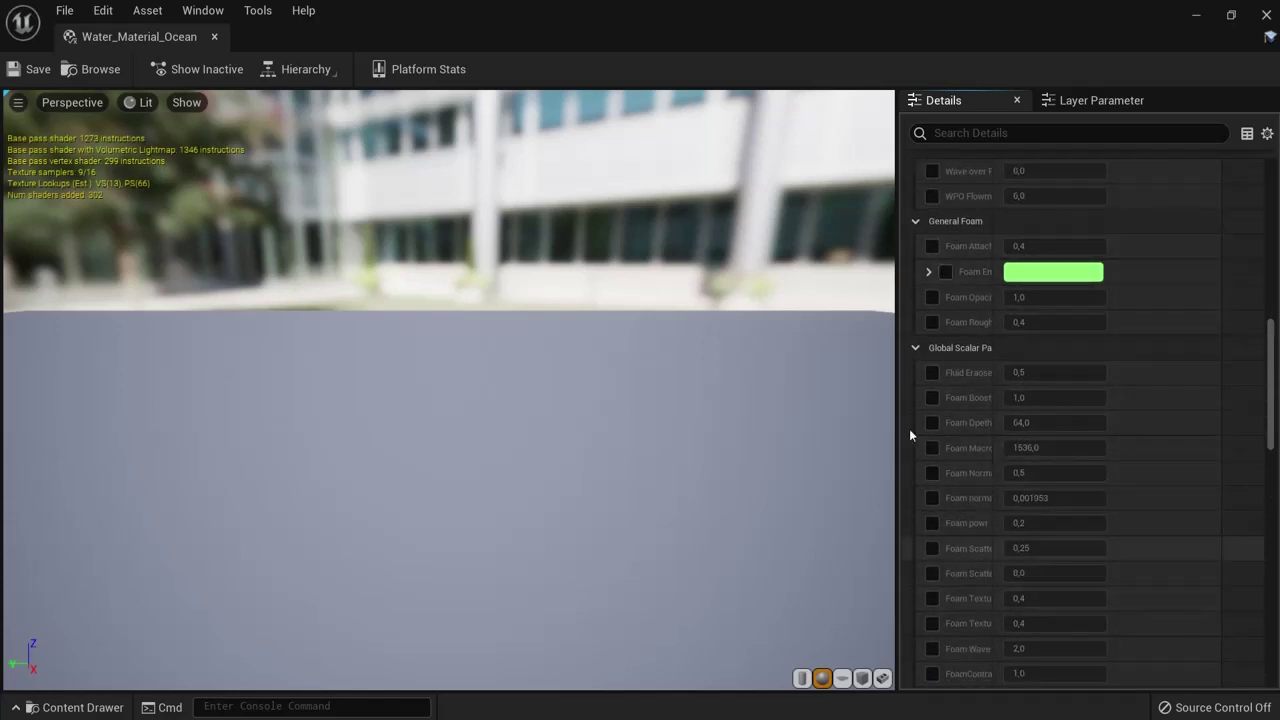
{"action": "left_click", "coordinate": [214, 37]}
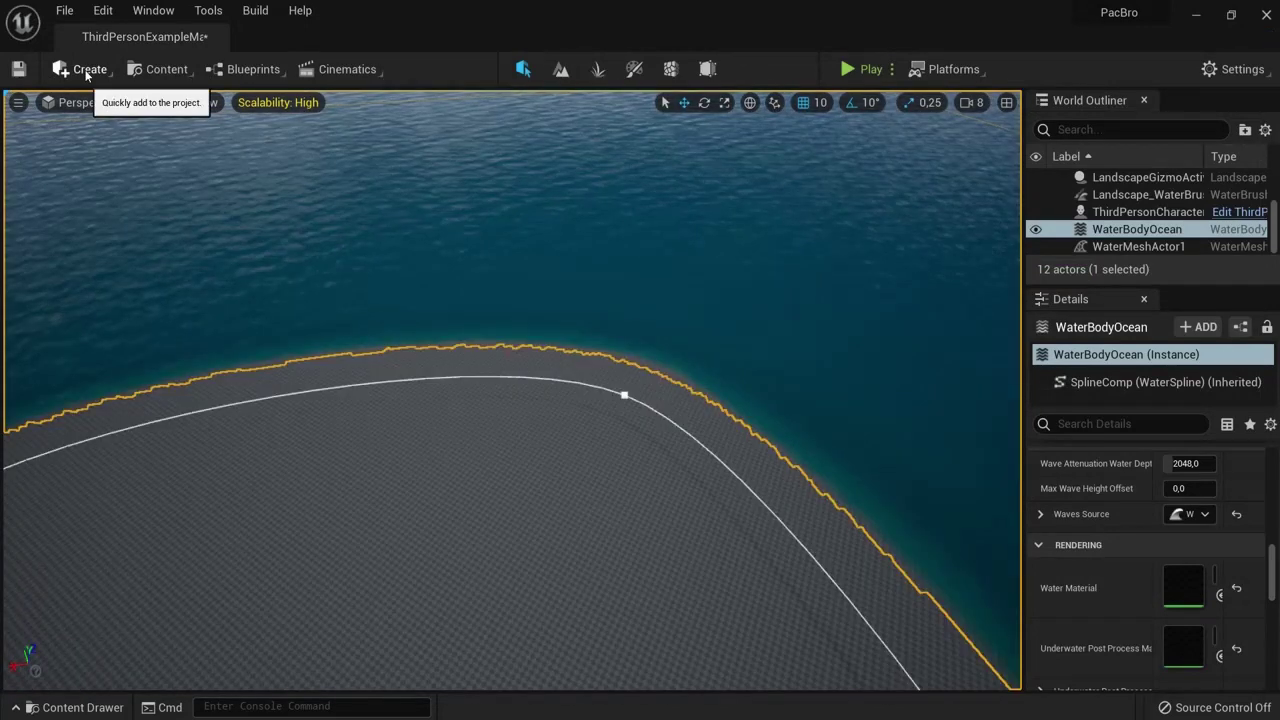
Search all placeable actor classes for "water" to review the available water bodies
{"action": "left_click", "coordinate": [86, 70]}
{"action": "mouse_move", "coordinate": [146, 216]}
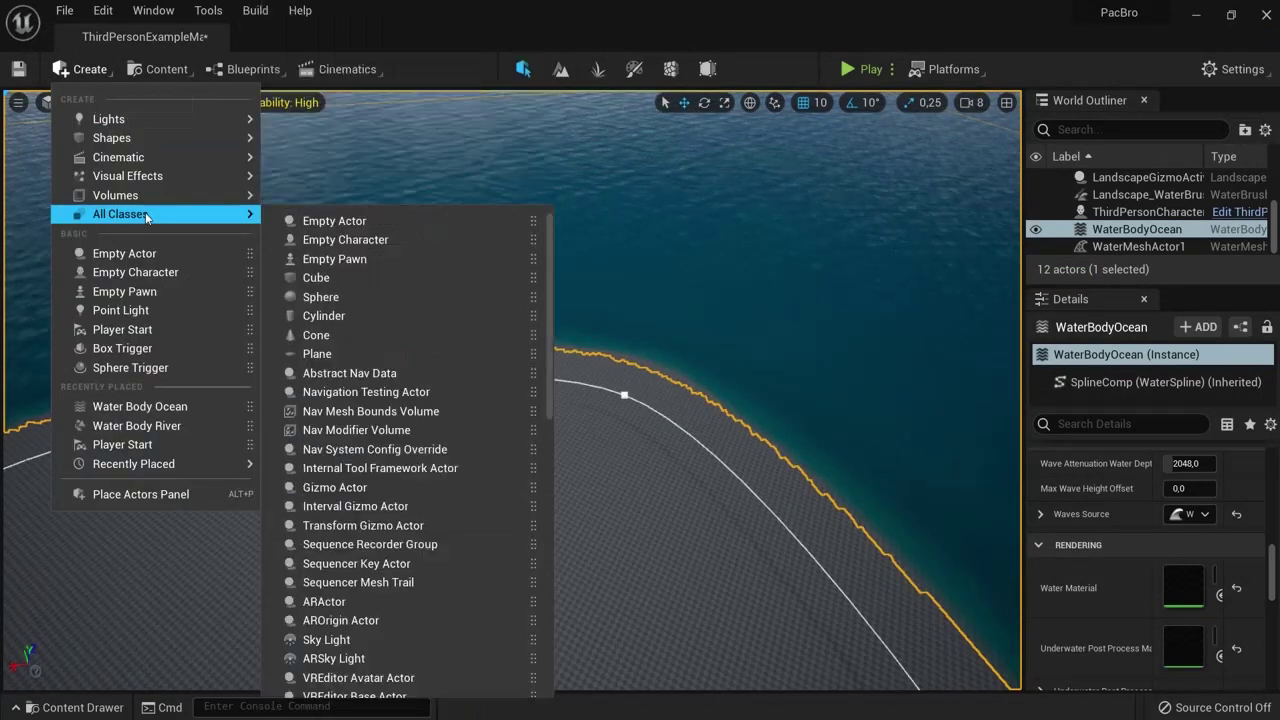
{"action": "type", "text": "water"}
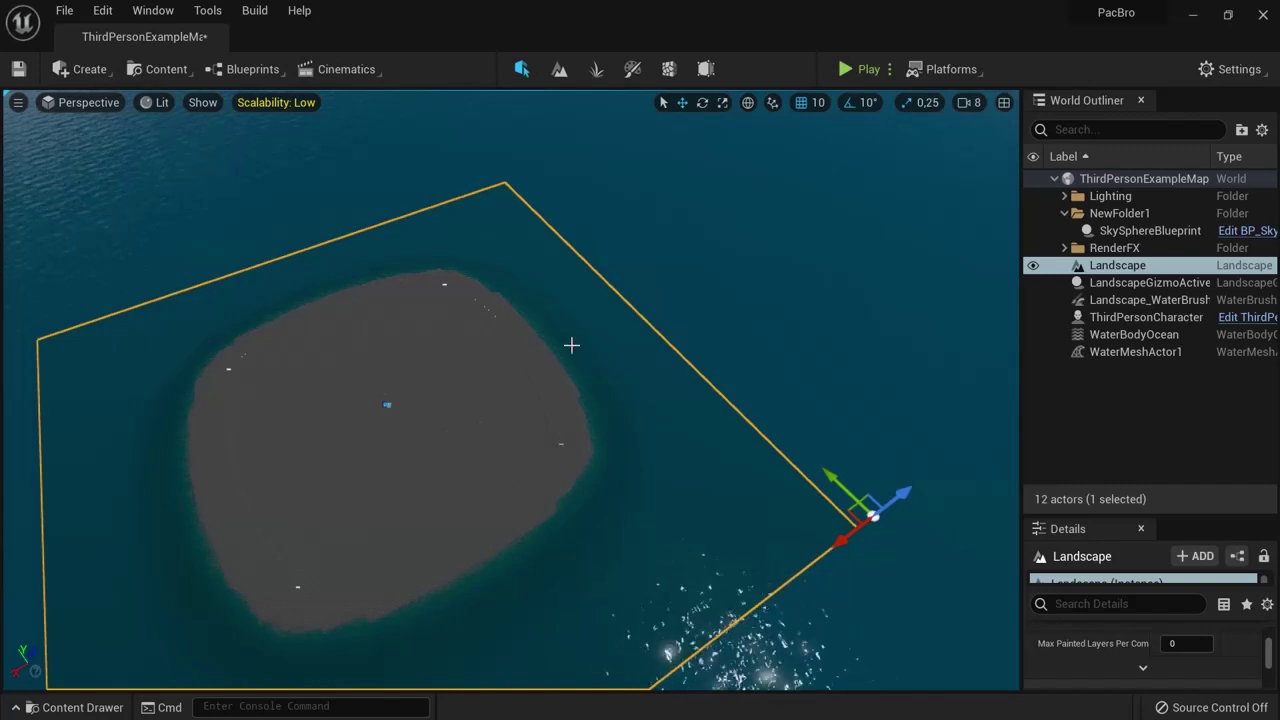
Select the ocean and move one shoreline spline point outward to extend the island, keeping it inside the landscape boundary
{"action": "left_click", "coordinate": [828, 194]}
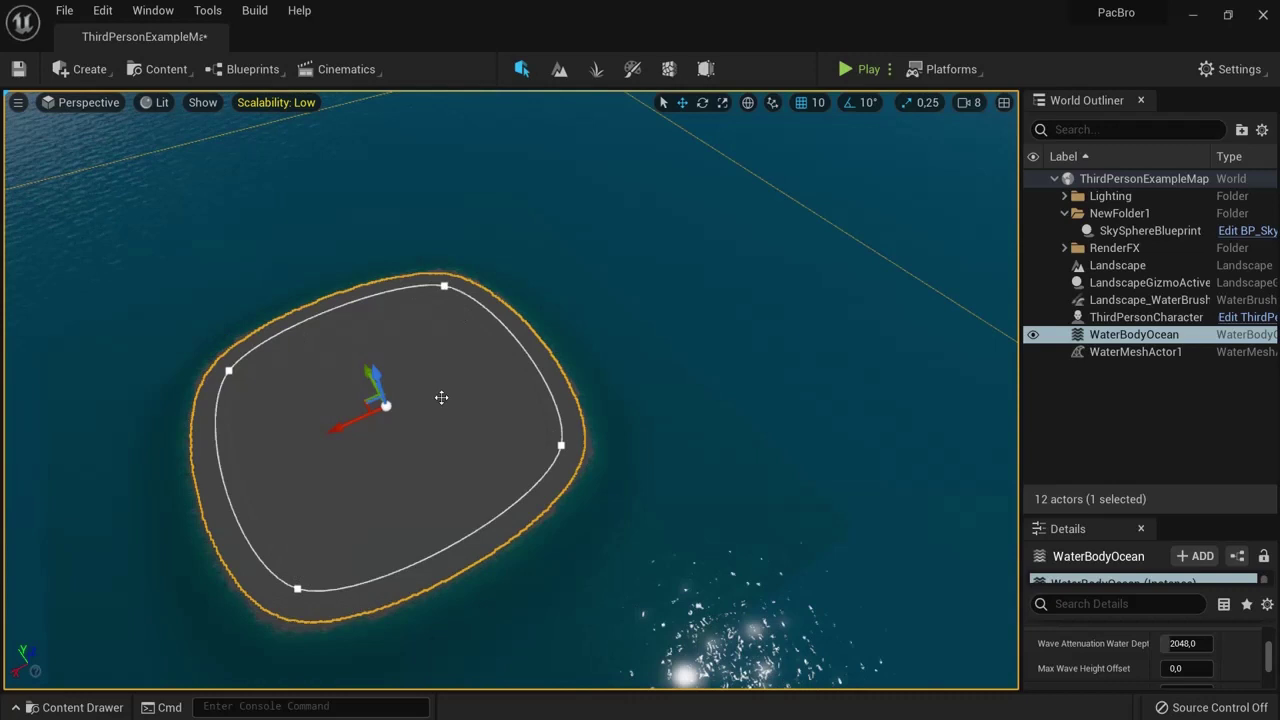
{"action": "left_click", "coordinate": [562, 445]}
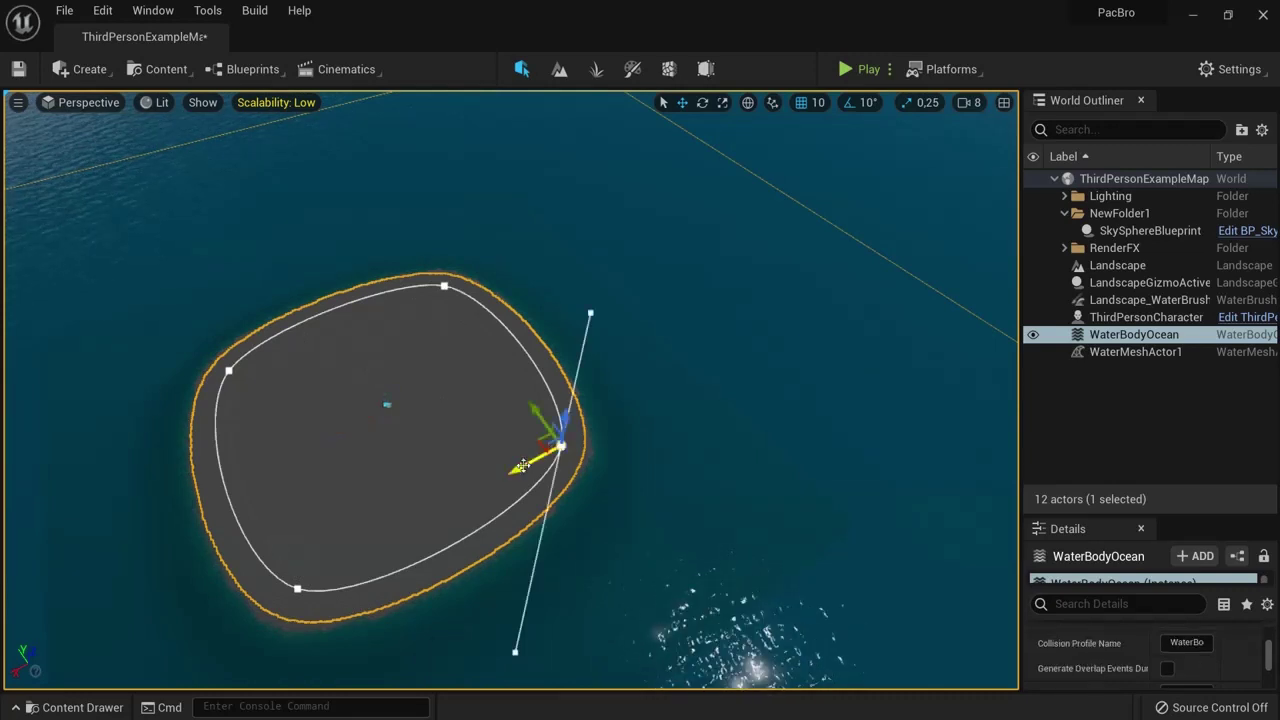
{"action": "left_click_drag", "start_coordinate": [518, 468], "coordinate": [739, 383]}
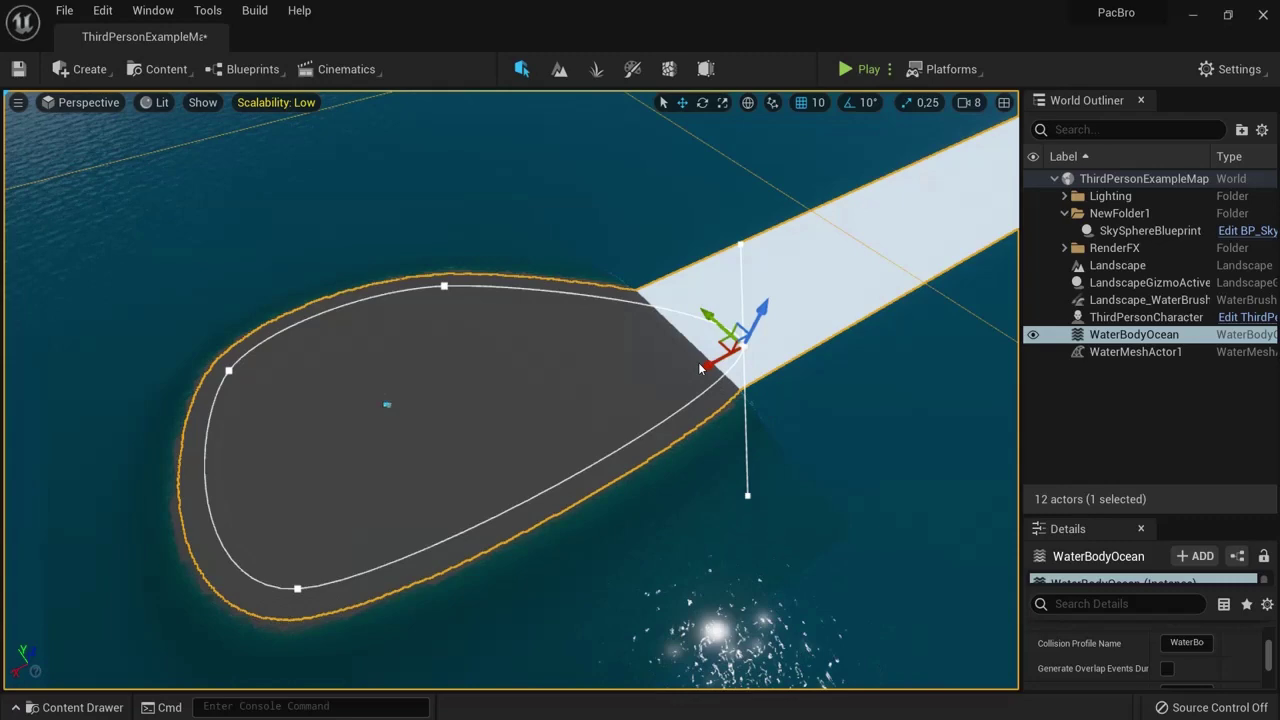
{"action": "left_click_drag", "start_coordinate": [706, 366], "coordinate": [642, 401]}
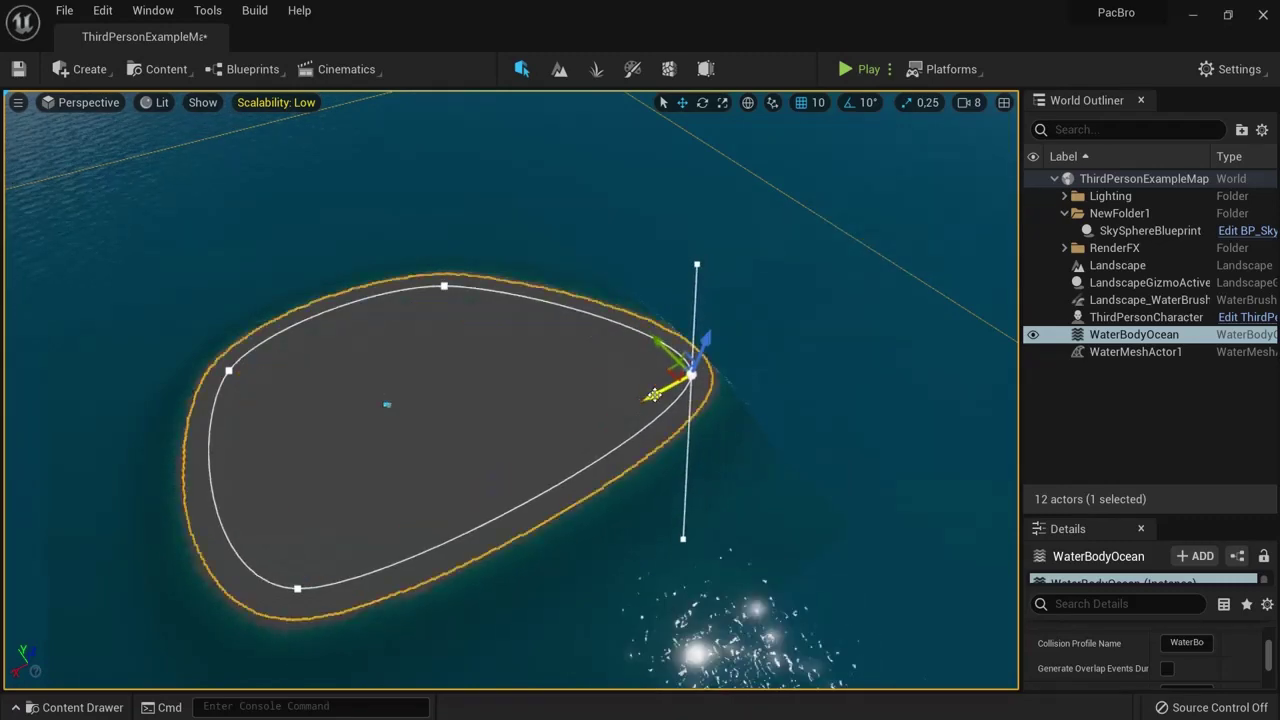
Move the ocean spline point on the island's far shore inward and swing its tangent toward the near shore to form a notch
{"action": "left_click", "coordinate": [444, 286]}
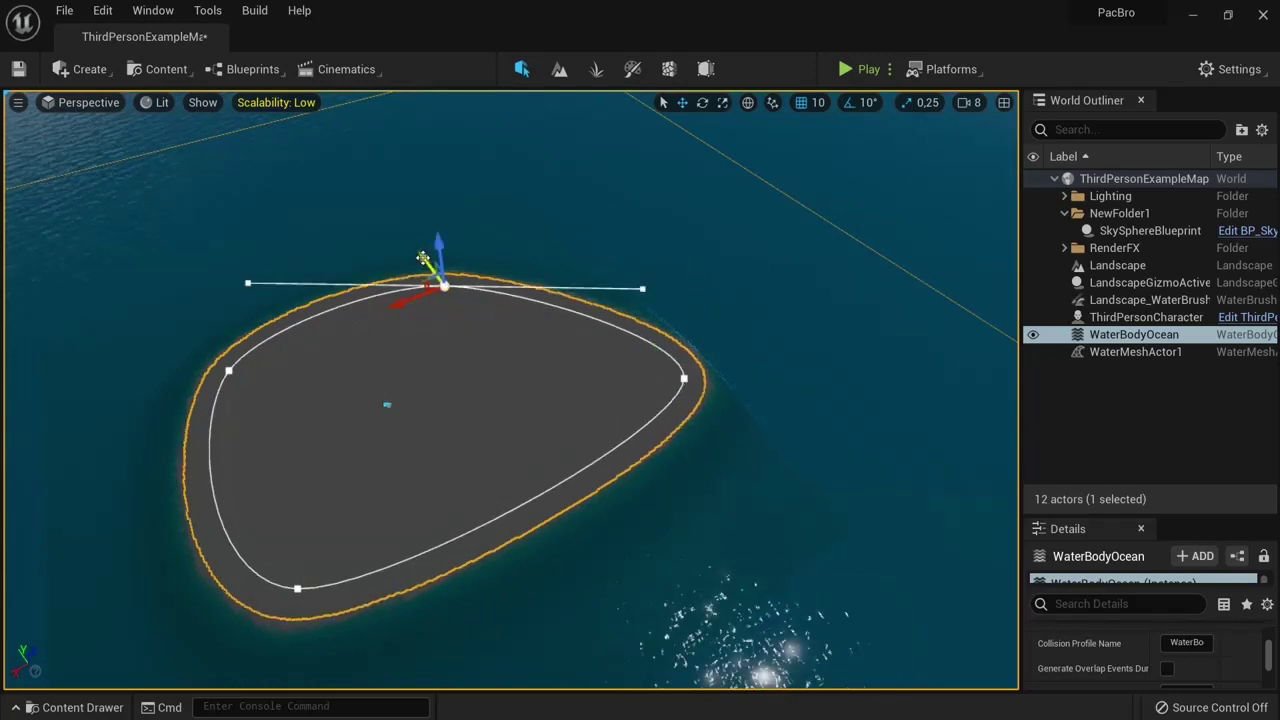
{"action": "left_click_drag", "start_coordinate": [423, 258], "coordinate": [469, 343]}
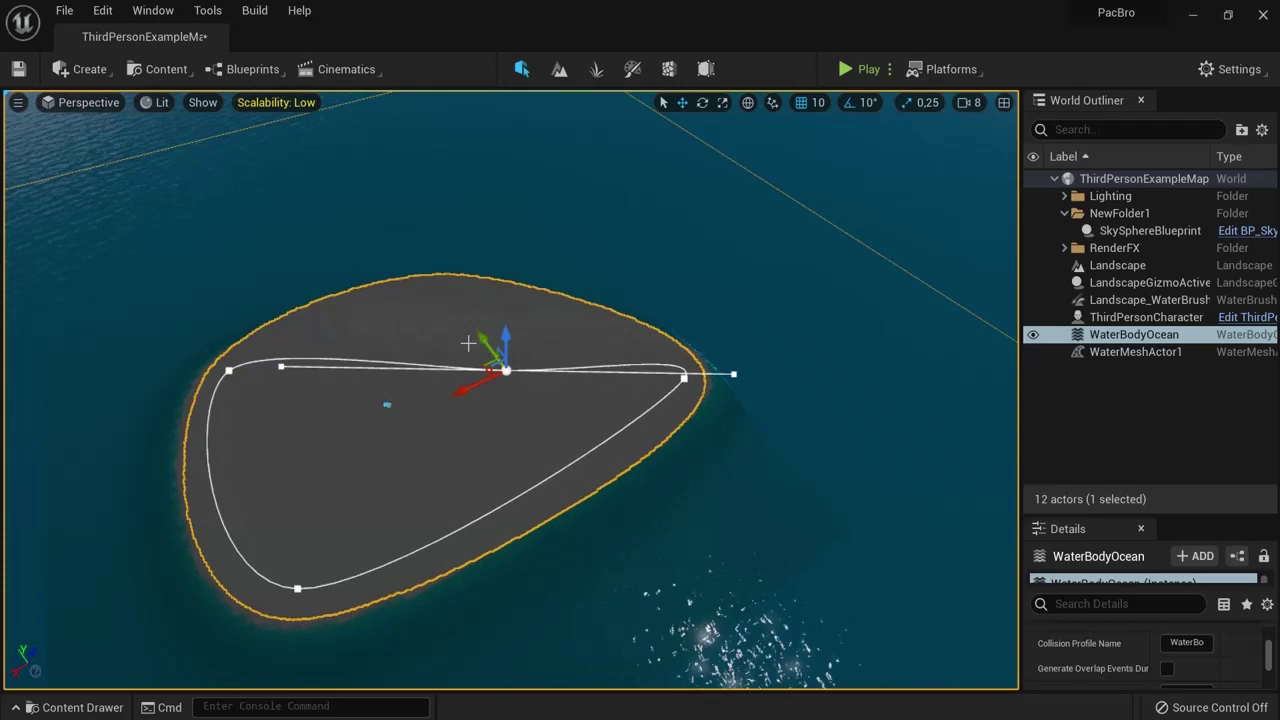
{"action": "left_click_drag", "start_coordinate": [733, 374], "coordinate": [733, 383]}
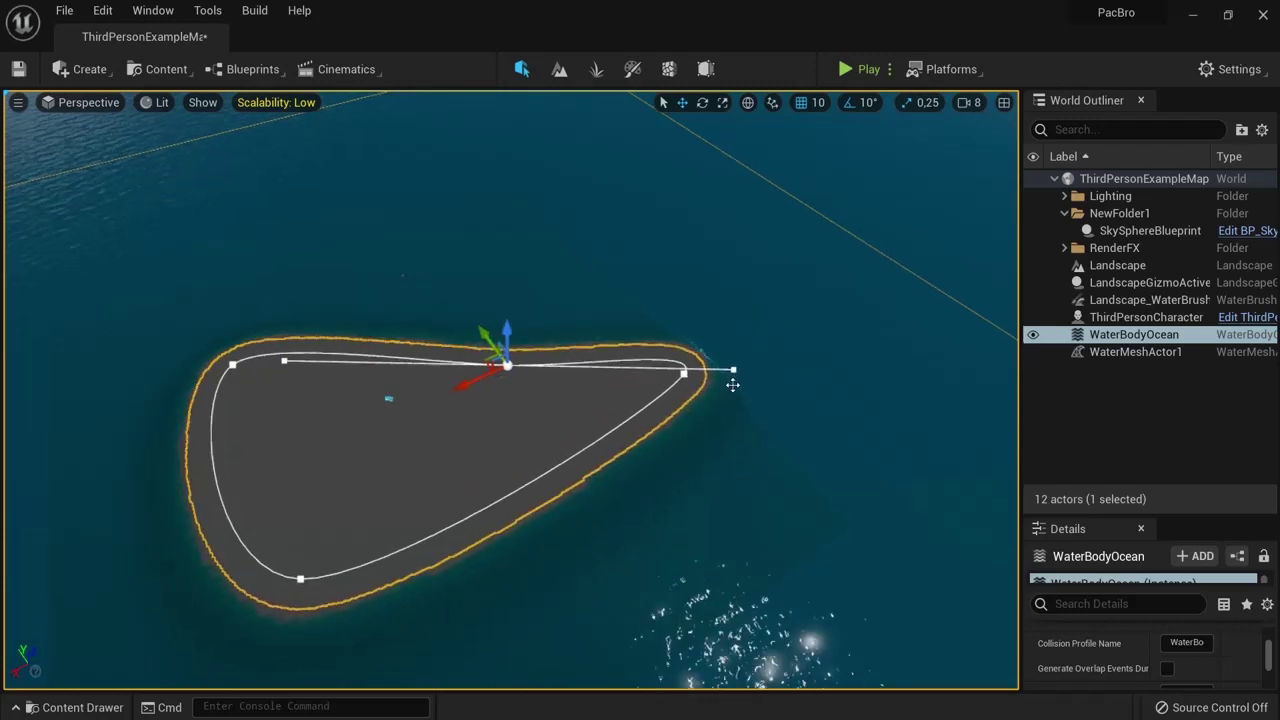
{"action": "left_click", "coordinate": [733, 367]}
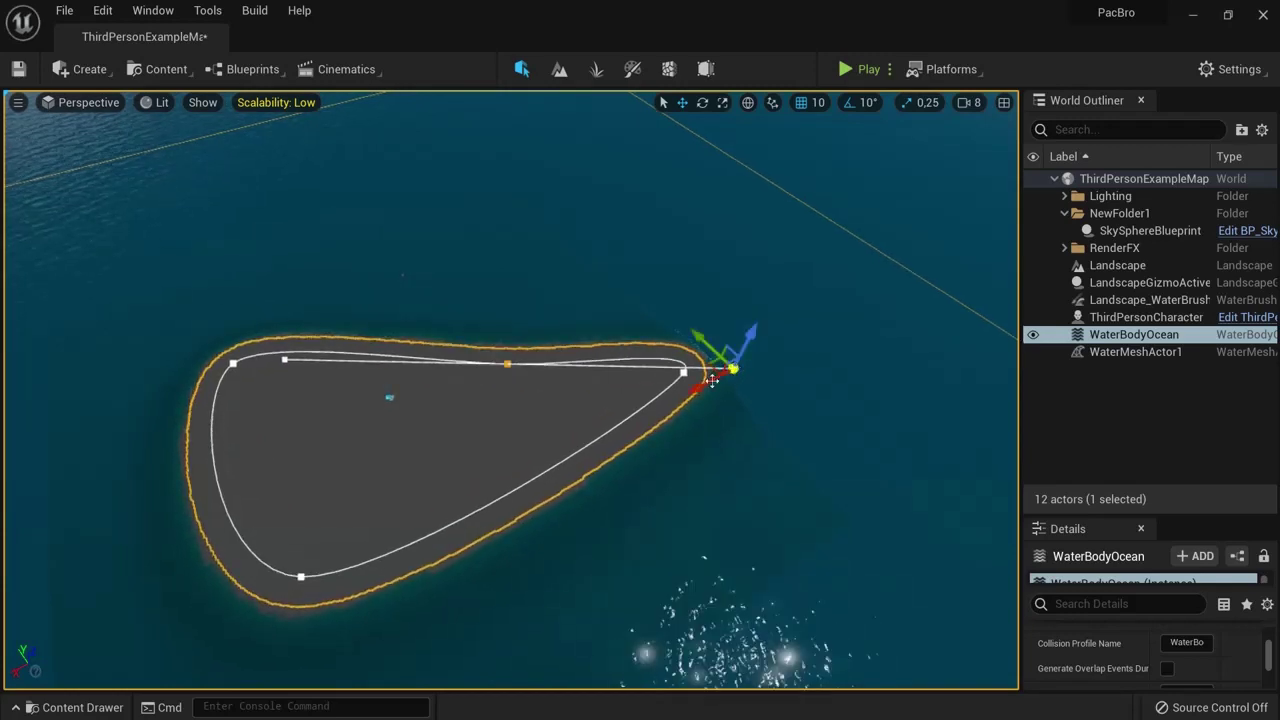
{"action": "left_click_drag", "start_coordinate": [694, 388], "coordinate": [541, 498]}
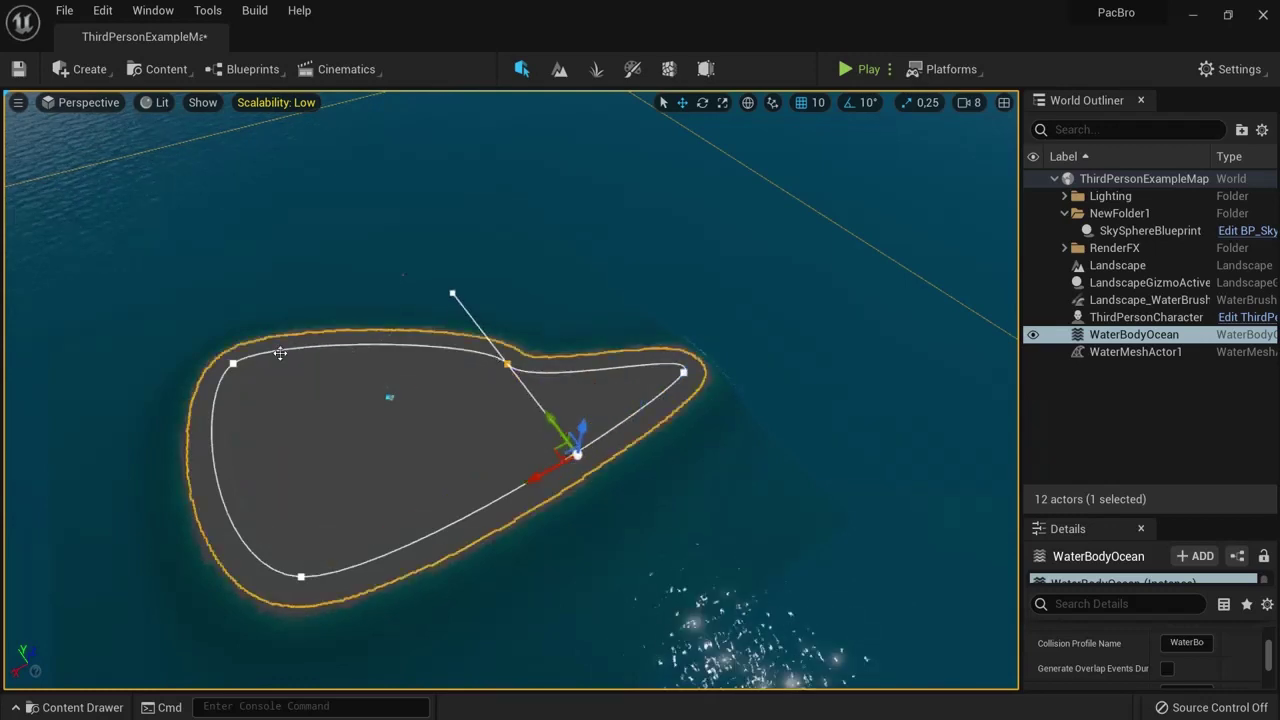
Duplicate the spline point at the far-left shoreline and place the copy outward along the far shore as a protruding headland
{"action": "left_click", "coordinate": [228, 363]}
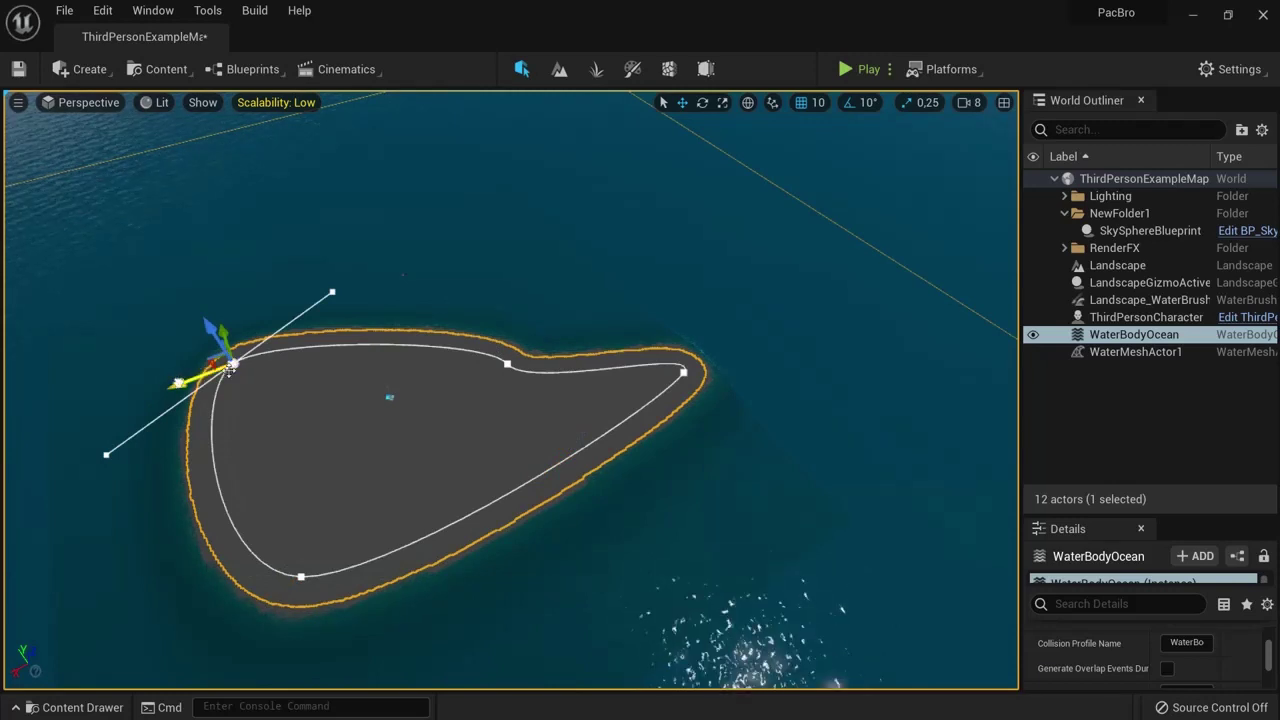
{"action": "left_click_drag", "start_coordinate": [231, 367], "coordinate": [408, 213]}
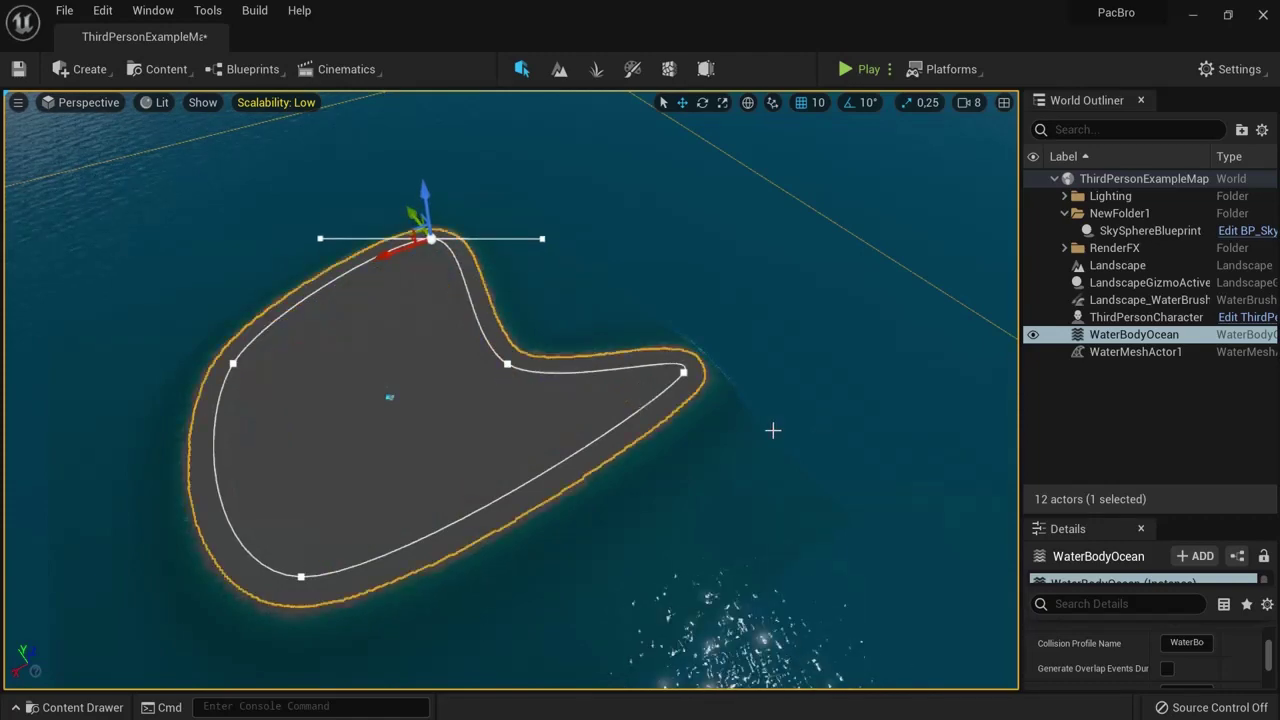
Play the level to preview the ocean around the reshaped island
{"action": "right_click_drag", "start_coordinate": [773, 430], "coordinate": [363, 346]}
{"action": "key", "text": "alt+p"}
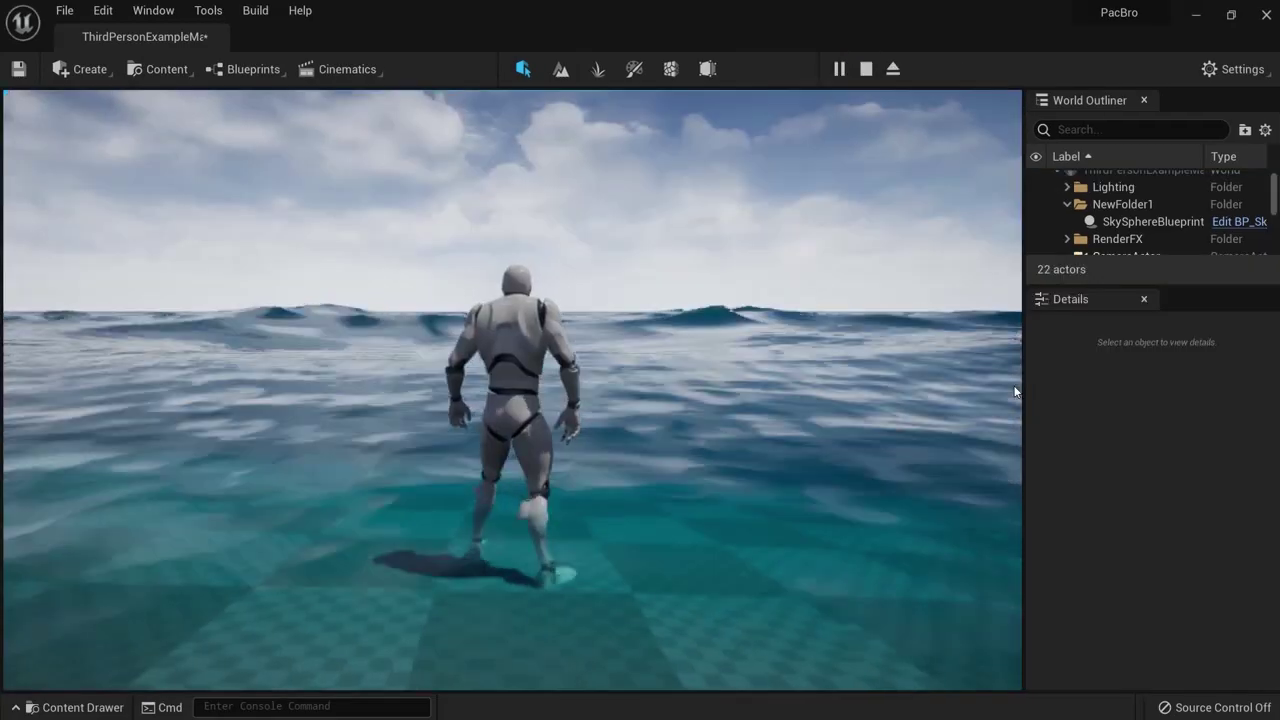